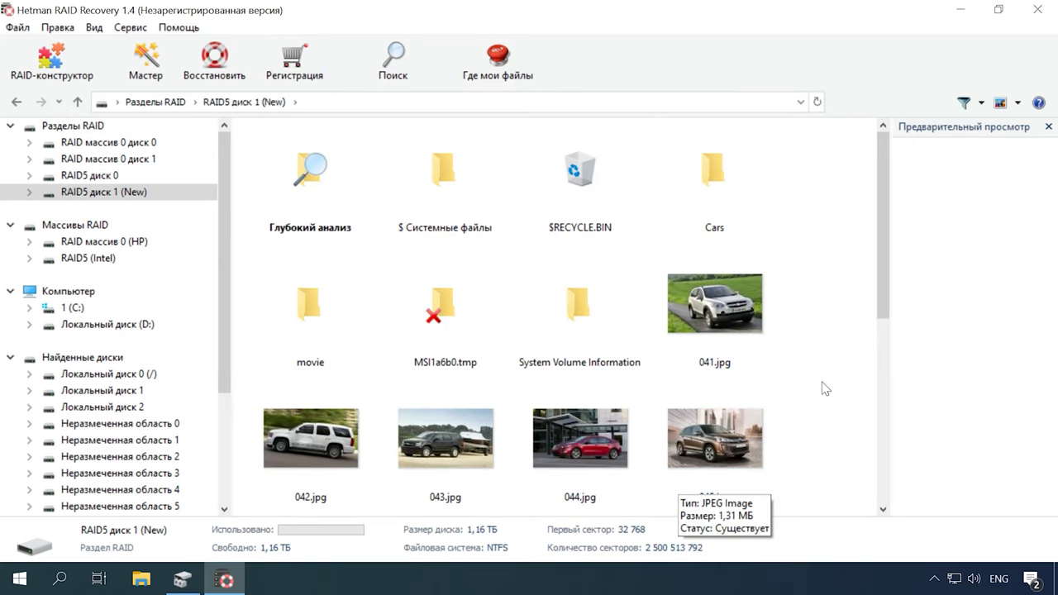
- Recover the images 042.jpg to 045.jpg from RAID5 диск 1 (New) to the hard disk folder C:\Восстановленные файлы\
{"action": "mouse_move", "coordinate": [880, 304]}
{"action": "left_mouse_down"}
{"action": "mouse_move", "coordinate": [883, 503]}
{"action": "mouse_move", "coordinate": [882, 289]}
{"action": "left_mouse_up"}
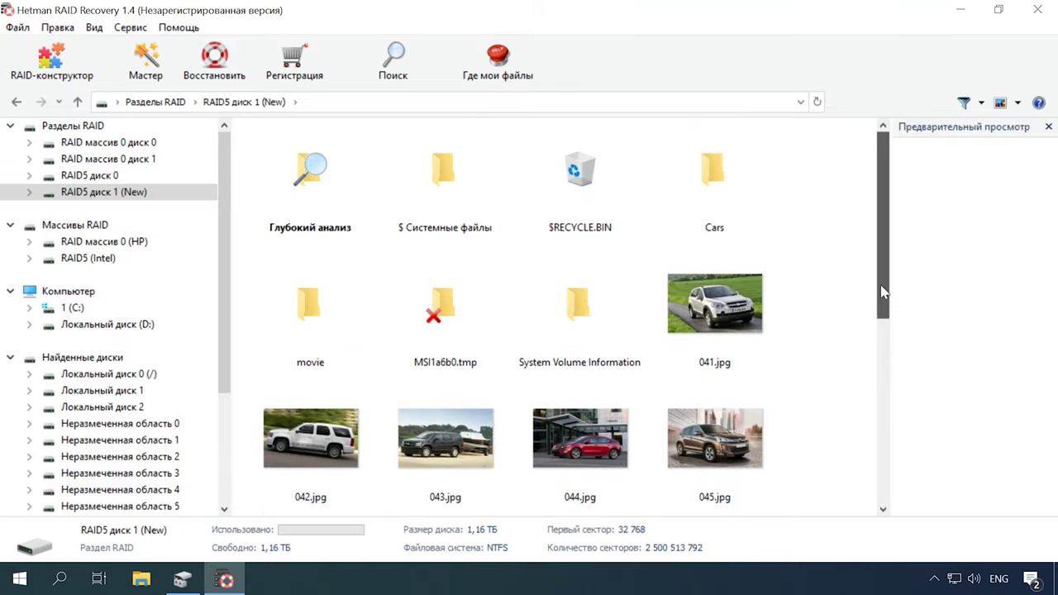
{"action": "left_click_drag", "start_coordinate": [839, 455], "coordinate": [330, 449]}
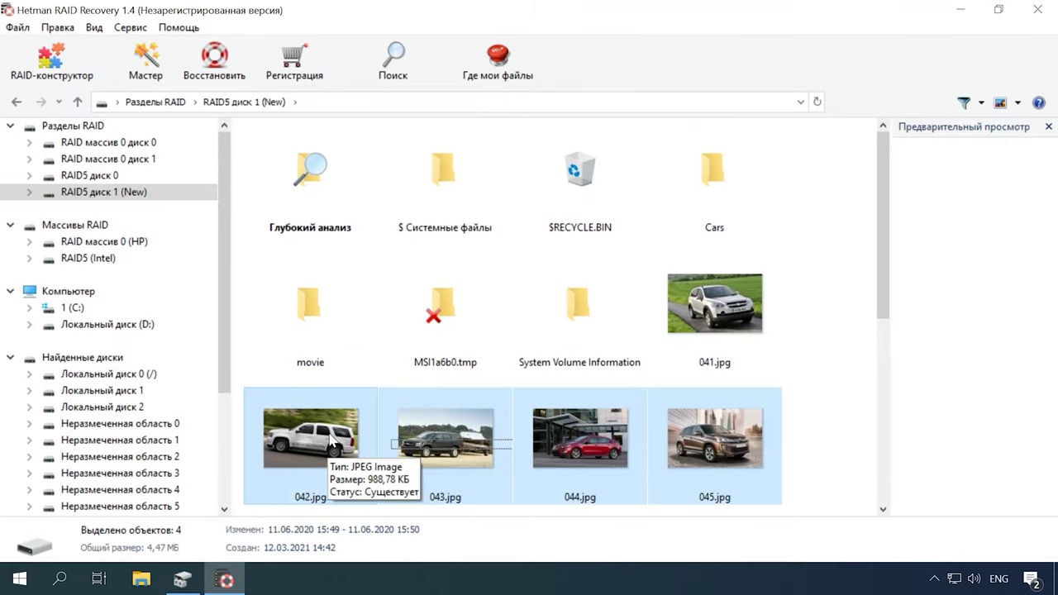
{"action": "left_click", "coordinate": [215, 83]}
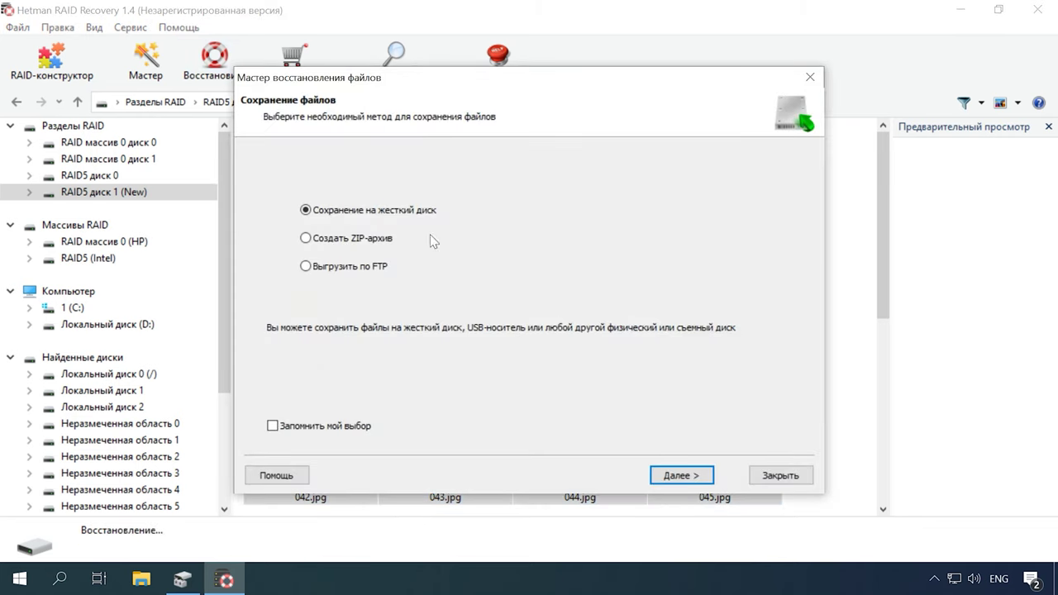
{"action": "left_click", "coordinate": [680, 476]}
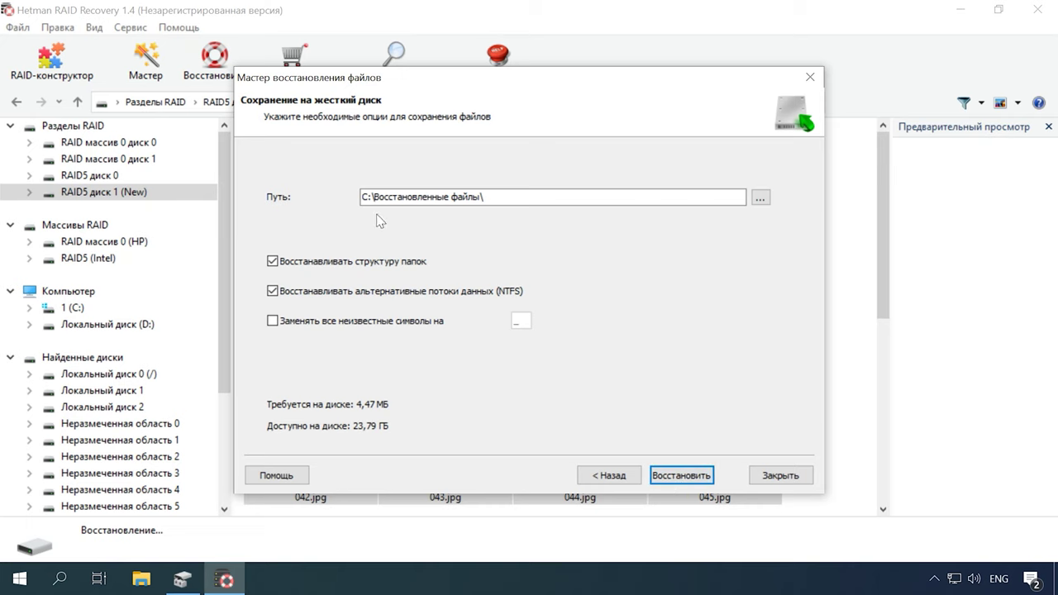
{"action": "left_click", "coordinate": [682, 475]}
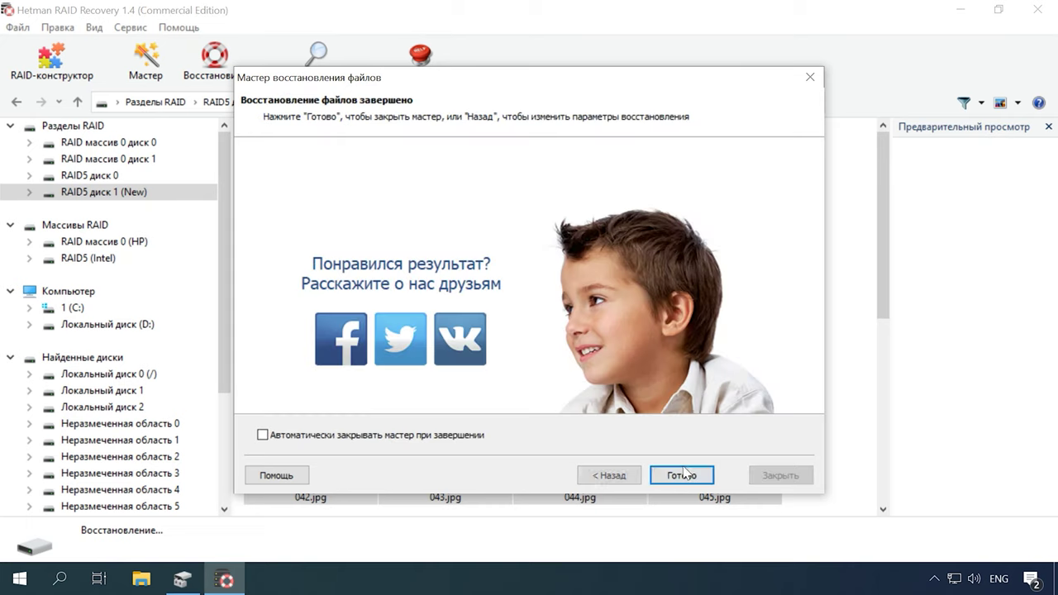
{"action": "left_click", "coordinate": [682, 476]}
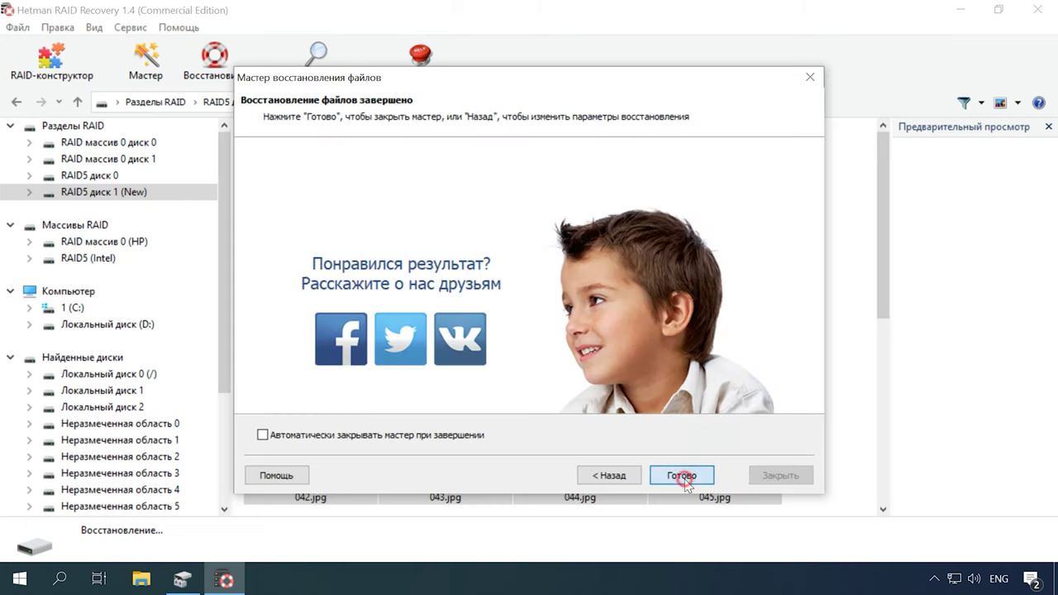
- Switch to File Explorer, open the Восстановленные файлы folder on drive C: and select all the recovered images
{"action": "left_click", "coordinate": [142, 578]}
{"action": "double_click", "coordinate": [282, 229]}
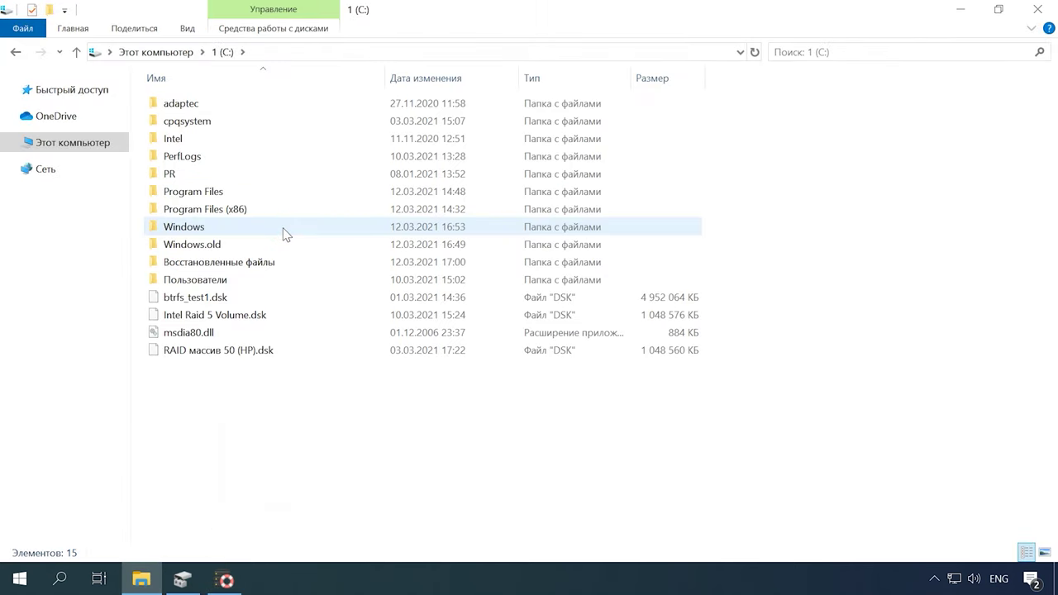
{"action": "double_click", "coordinate": [264, 262]}
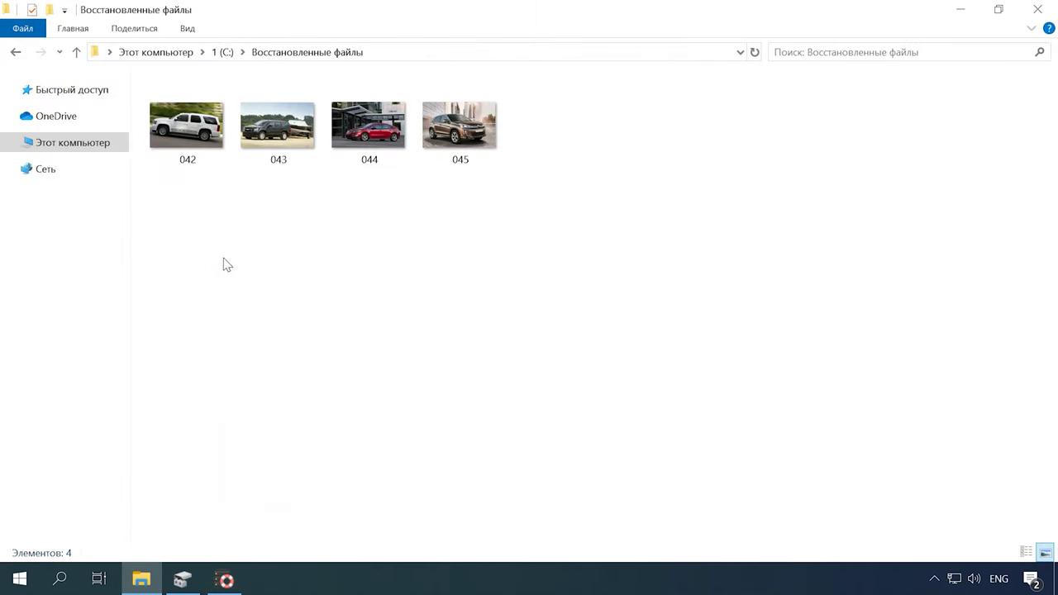
{"action": "left_click_drag", "start_coordinate": [578, 139], "coordinate": [206, 145]}
- Switch to Hetman RAID Recovery and start a full analysis of RAID5 диск 1 (New) for NTFS with deep analysis enabled
{"action": "left_click", "coordinate": [667, 281]}
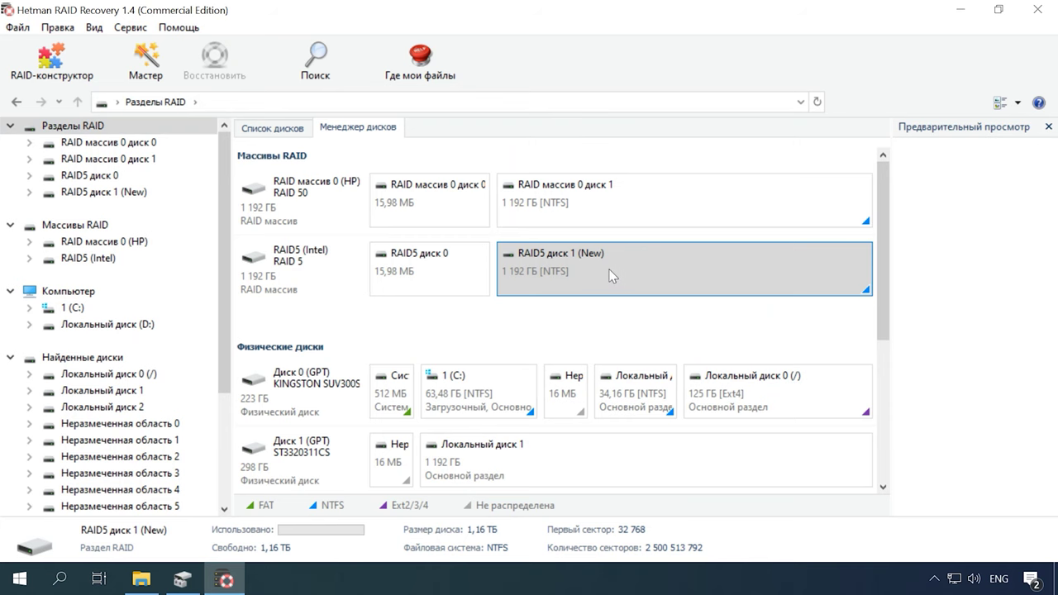
{"action": "right_click", "coordinate": [607, 270]}
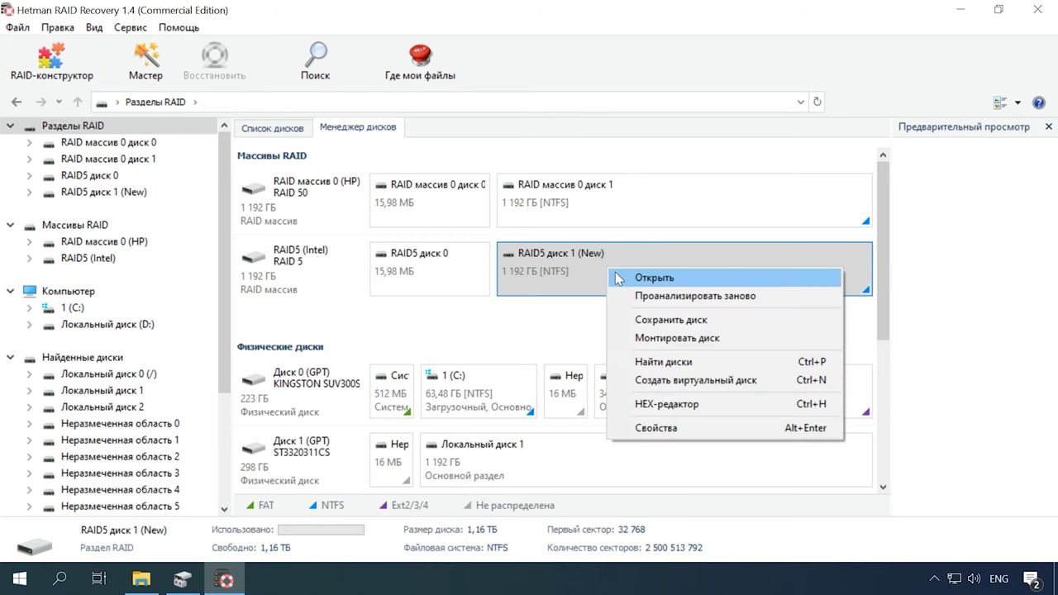
{"action": "left_click", "coordinate": [679, 296]}
{"action": "left_click", "coordinate": [305, 216]}
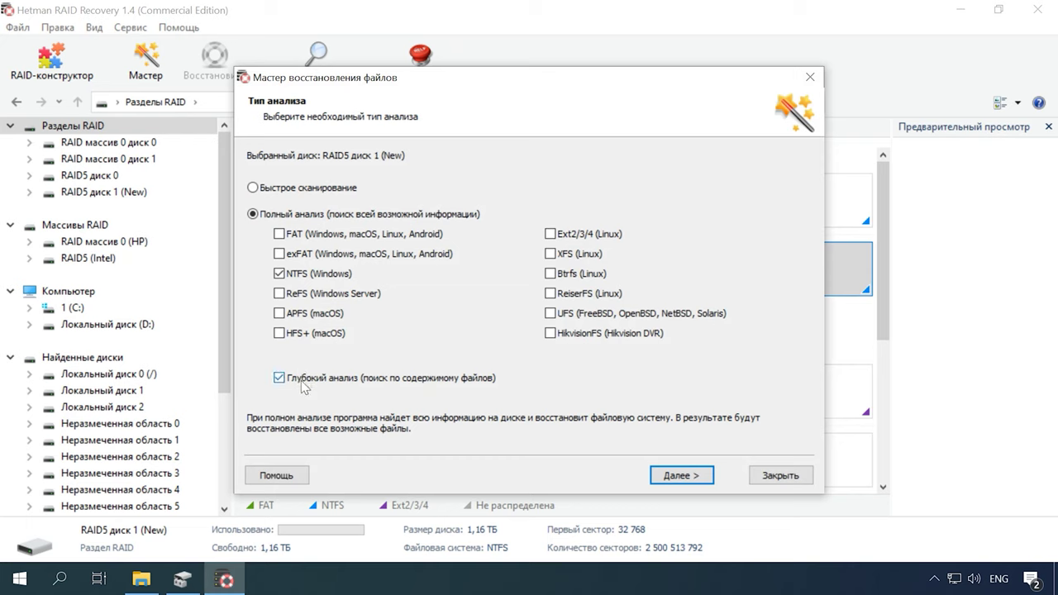
{"action": "left_click", "coordinate": [689, 483]}
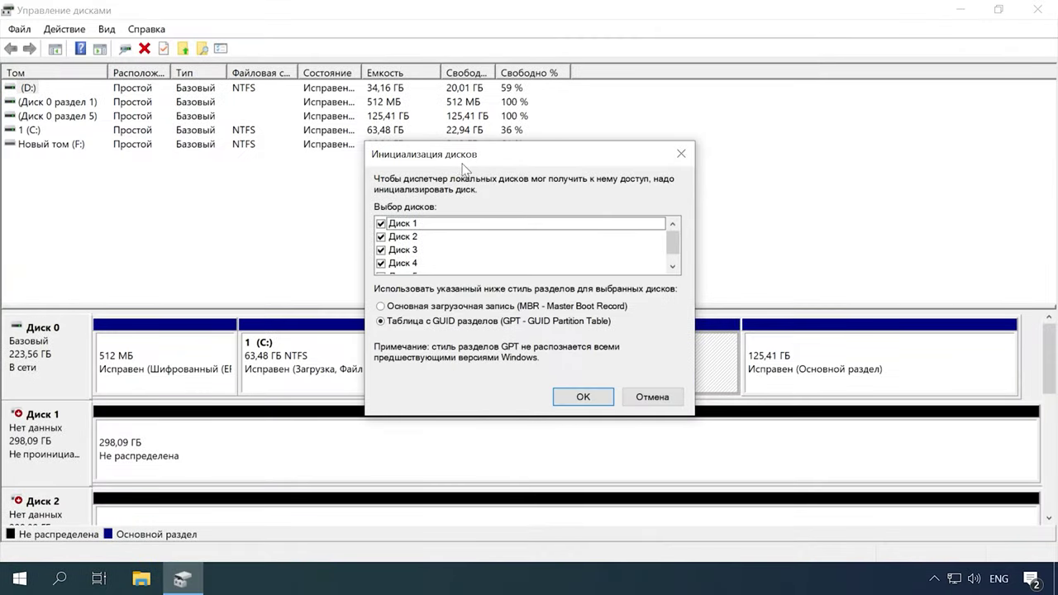
- Switch to Disk Management, check the disks offered for initialization, cancel the initialization and look through the disk layout
{"action": "scroll", "coordinate": [481, 240], "scroll_direction": "down", "scroll_amount": 1}
{"action": "scroll", "coordinate": [482, 243], "scroll_direction": "up", "scroll_amount": 1}
{"action": "scroll", "coordinate": [494, 258], "scroll_direction": "down", "scroll_amount": 1}
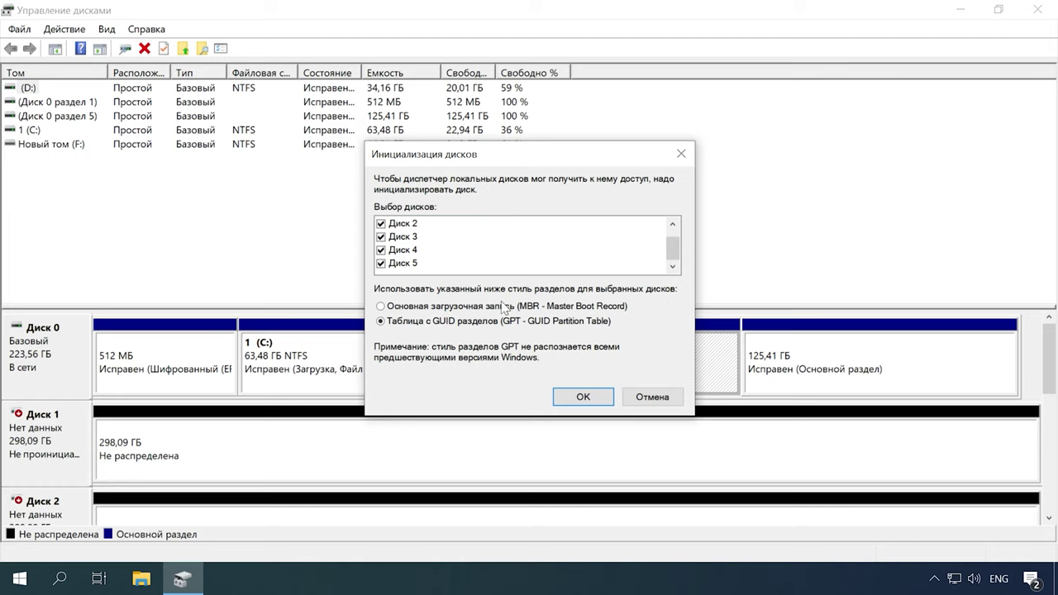
{"action": "scroll", "coordinate": [493, 259], "scroll_direction": "up", "scroll_amount": 1}
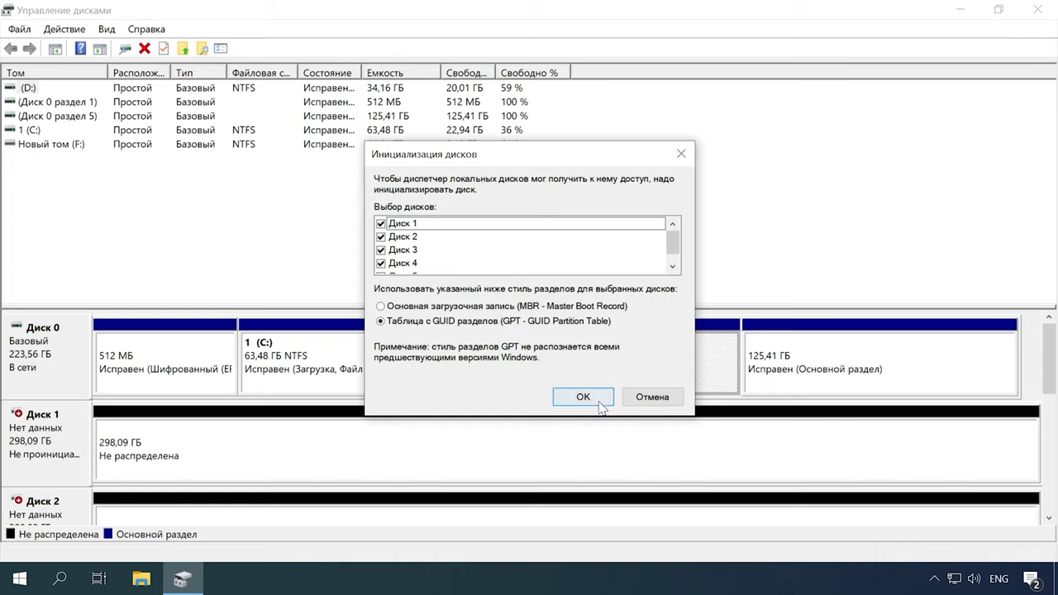
{"action": "left_click", "coordinate": [652, 397]}
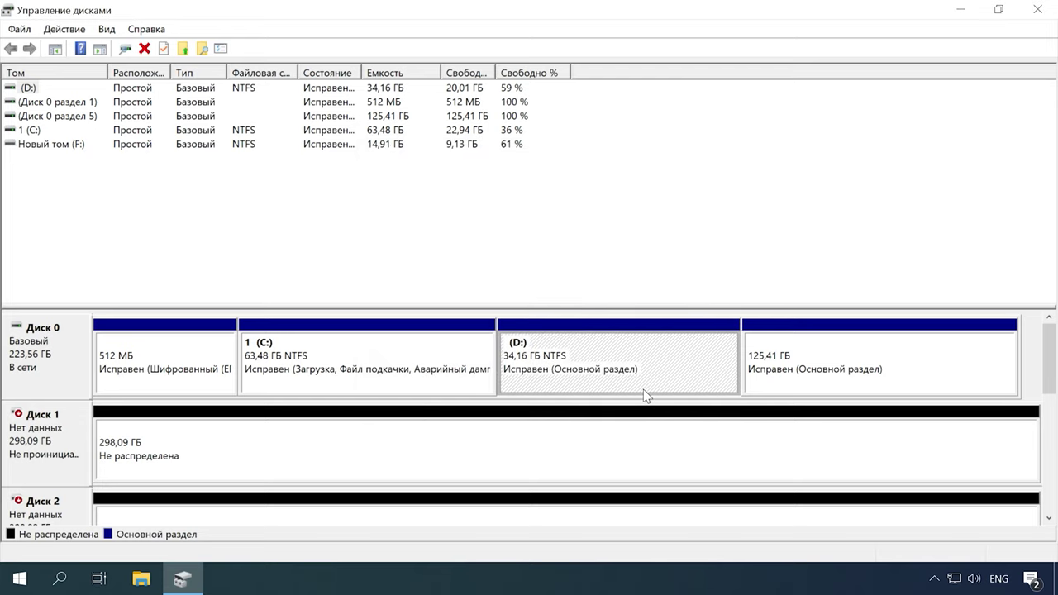
{"action": "left_click_drag", "start_coordinate": [1047, 376], "coordinate": [1043, 483]}
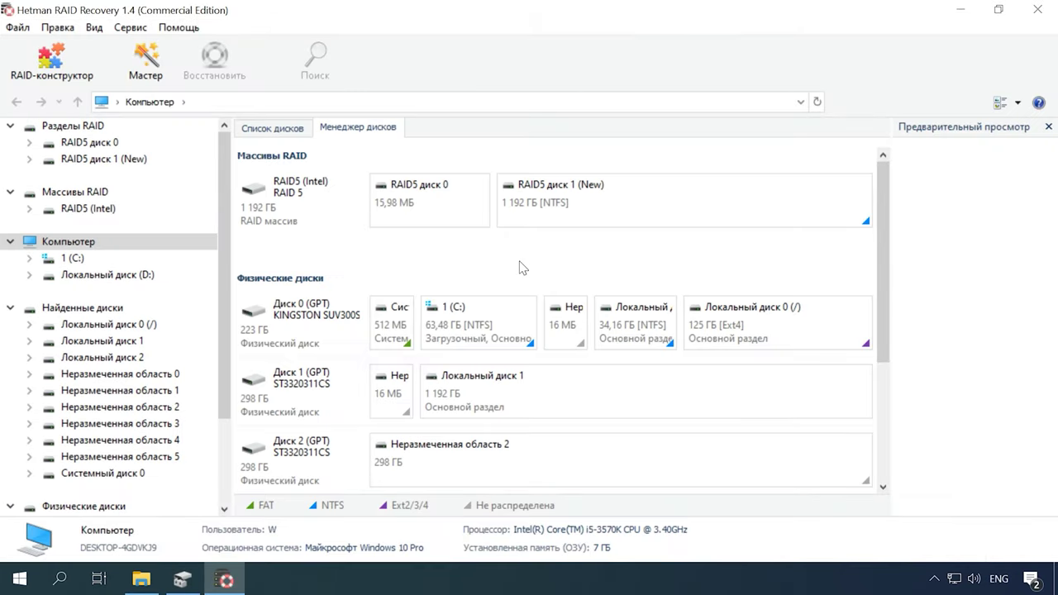
- Switch to Hetman RAID Recovery, run a quick scan of RAID5 диск 1 (New) and browse the found files
{"action": "left_click", "coordinate": [332, 217]}
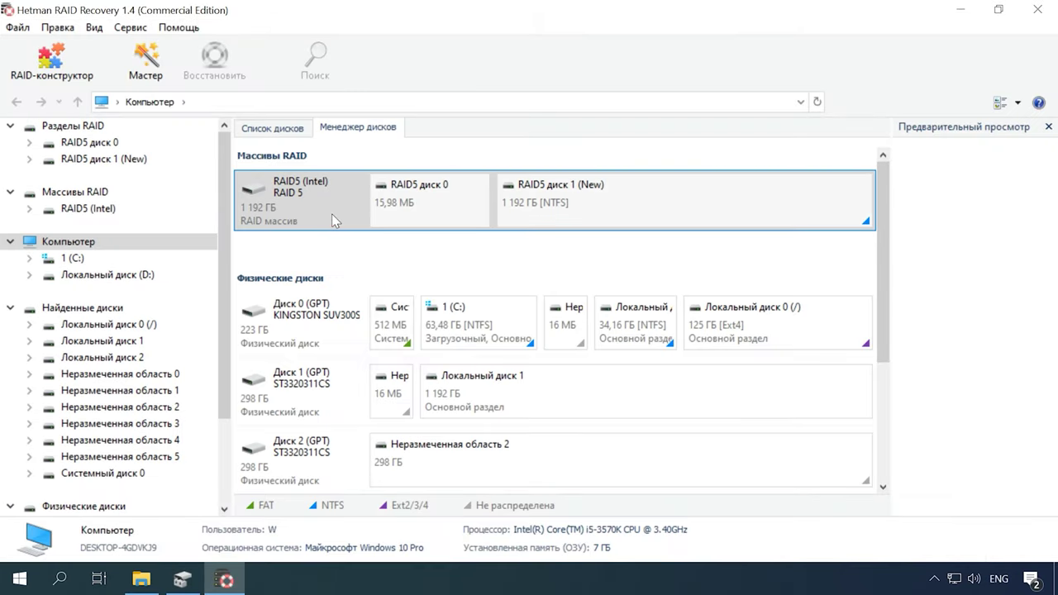
{"action": "right_click", "coordinate": [533, 220]}
{"action": "left_click", "coordinate": [640, 218]}
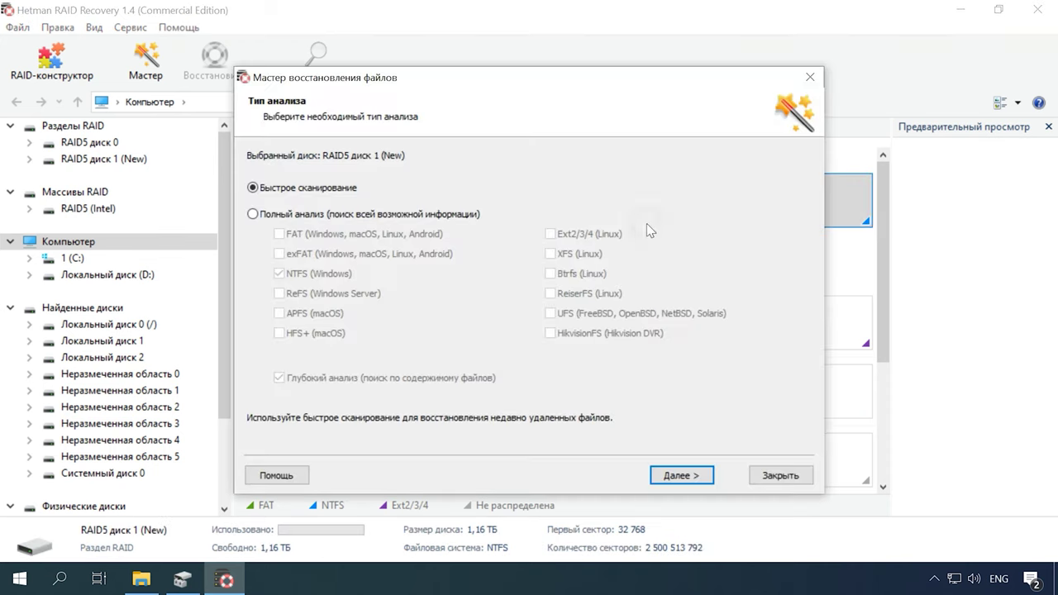
{"action": "left_click", "coordinate": [680, 475]}
{"action": "left_click", "coordinate": [681, 475]}
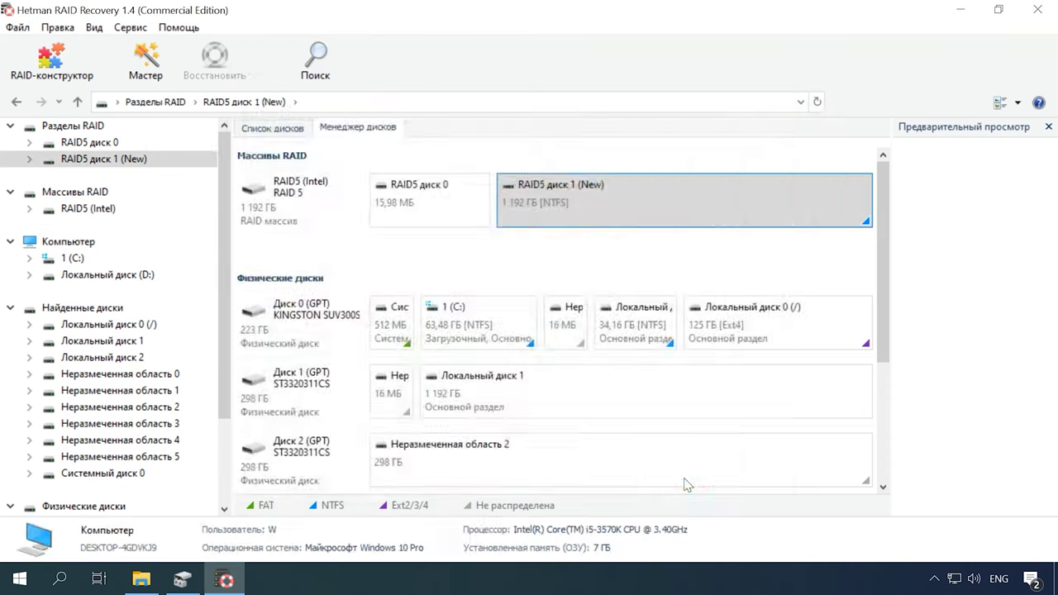
{"action": "scroll", "coordinate": [814, 462], "scroll_direction": "down", "scroll_amount": 5}
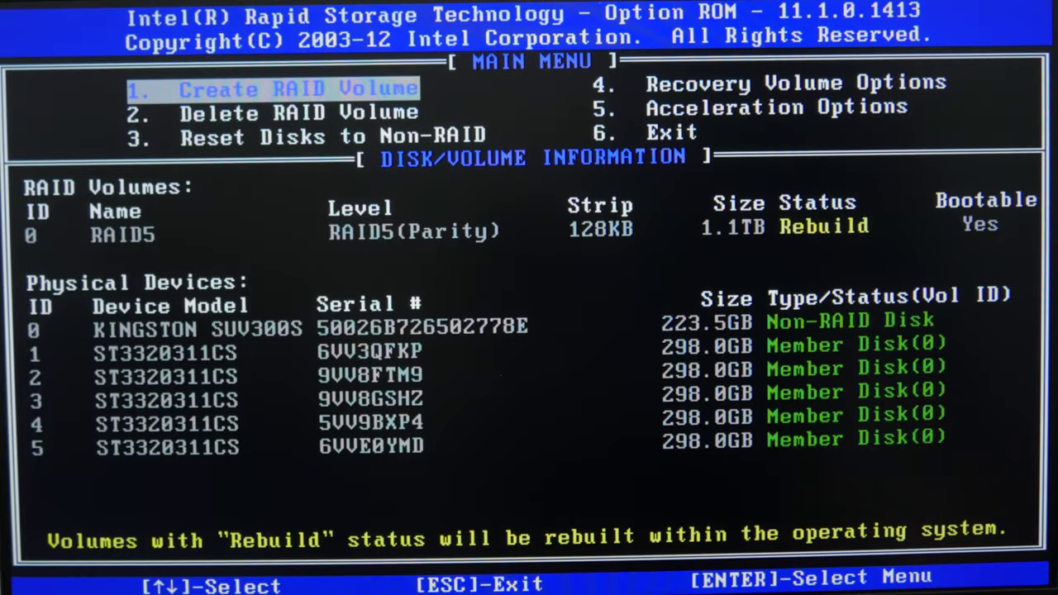
- Switch to the Intel Rapid Storage Technology Option ROM and delete the RAID5 volume, confirming the data loss
{"action": "key", "text": "Down"}
{"action": "key", "text": "Return"}
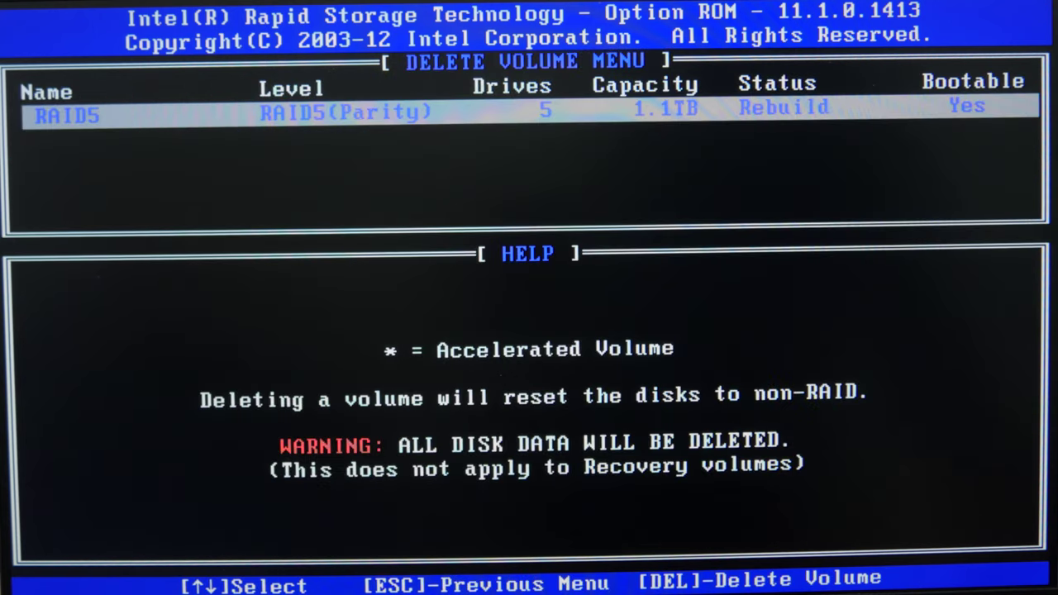
{"action": "key", "text": "Delete"}
{"action": "key", "text": "y"}
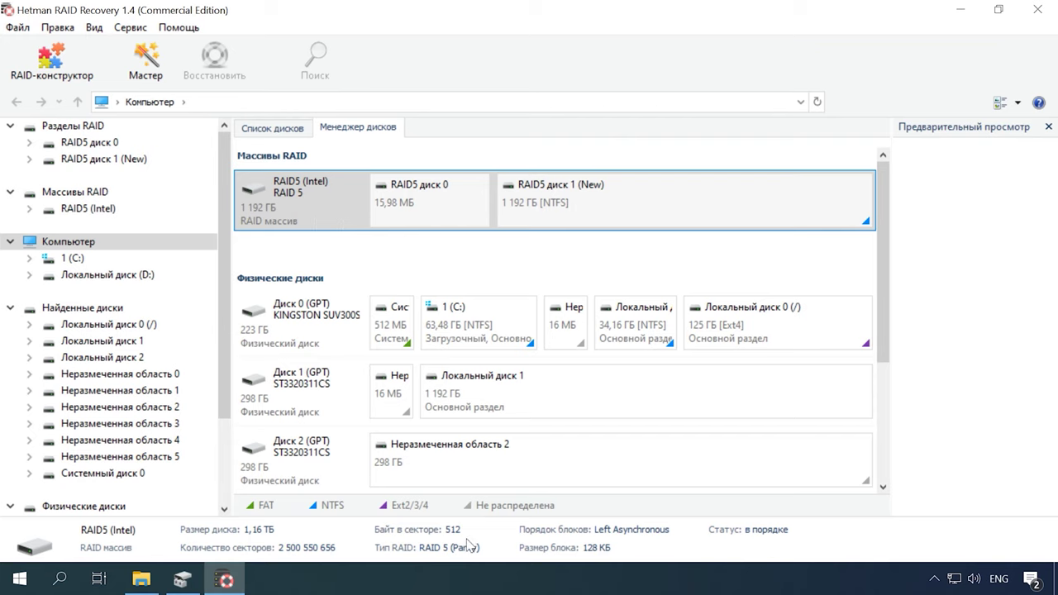
- Return to Hetman RAID Recovery, rescan RAID5 диск 1 (New) with a quick scan and look through its files
{"action": "right_click", "coordinate": [590, 207]}
{"action": "left_click", "coordinate": [638, 218]}
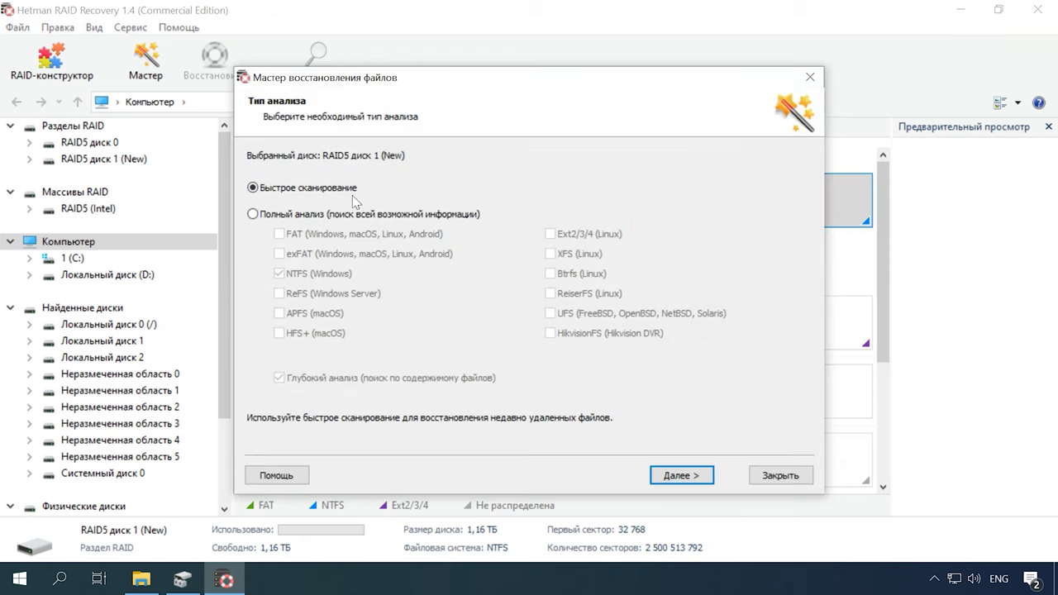
{"action": "left_click", "coordinate": [673, 476]}
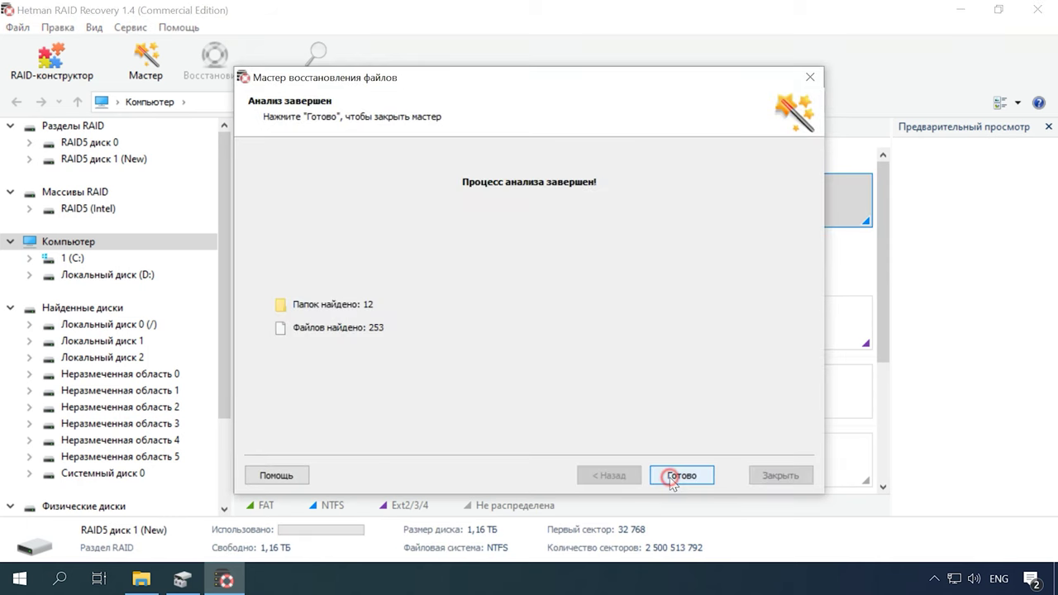
{"action": "left_click", "coordinate": [682, 476]}
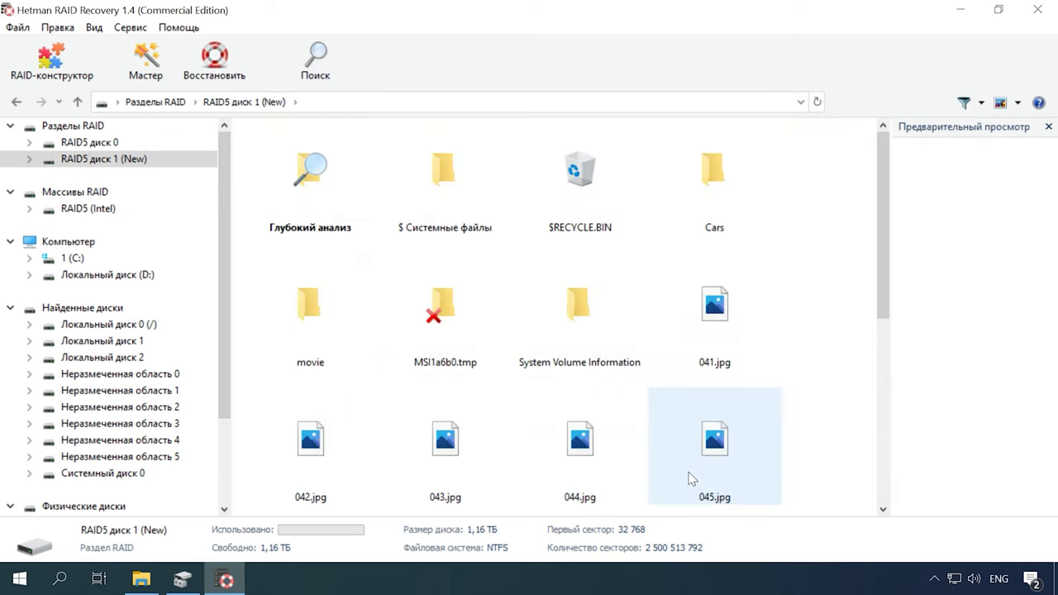
{"action": "scroll", "coordinate": [812, 466], "scroll_direction": "down", "scroll_amount": 5}
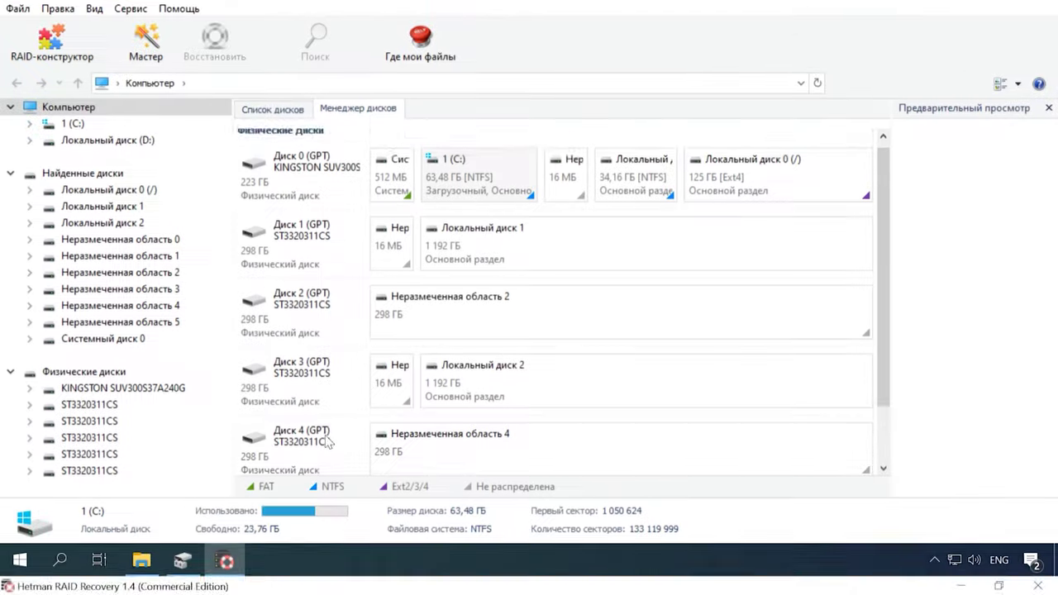
- Look over the physical disks and start the RAID constructor with manual array creation
{"action": "scroll", "coordinate": [328, 442], "scroll_direction": "down", "scroll_amount": 3}
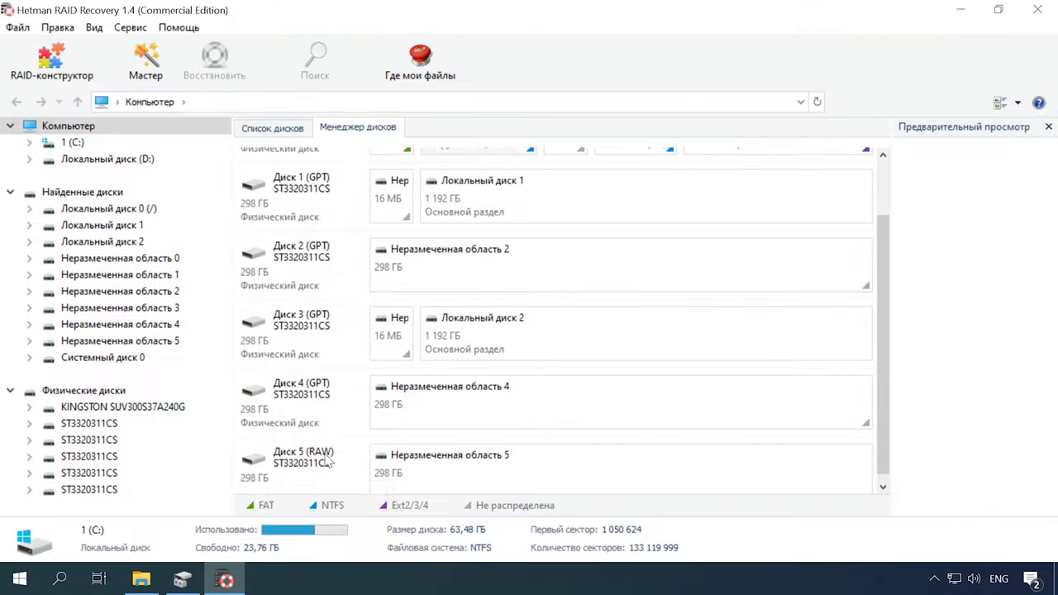
{"action": "scroll", "coordinate": [328, 442], "scroll_direction": "up", "scroll_amount": 1}
{"action": "scroll", "coordinate": [328, 461], "scroll_direction": "up", "scroll_amount": 2}
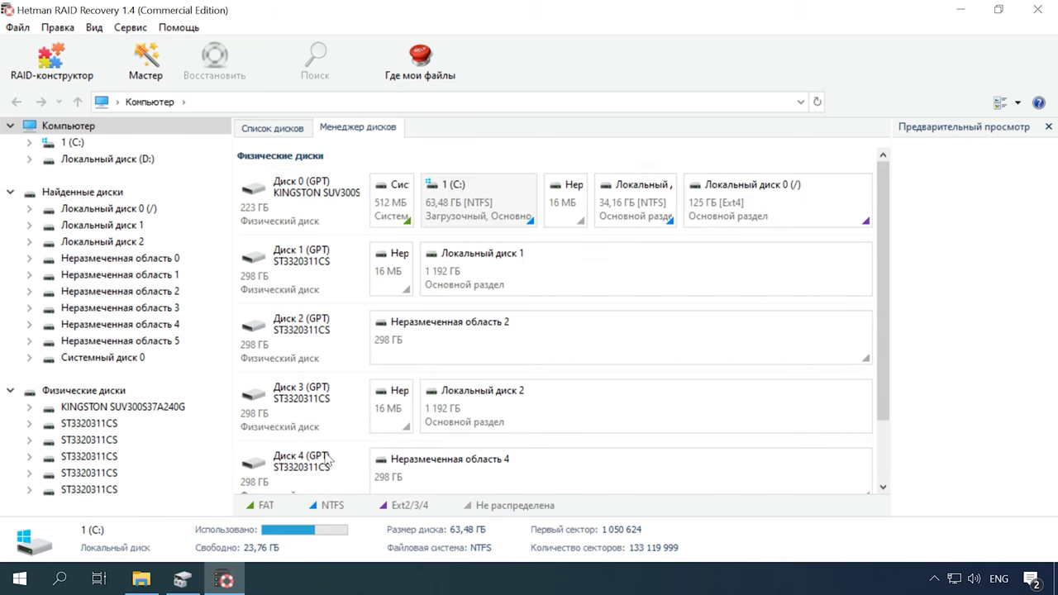
{"action": "left_click", "coordinate": [55, 84]}
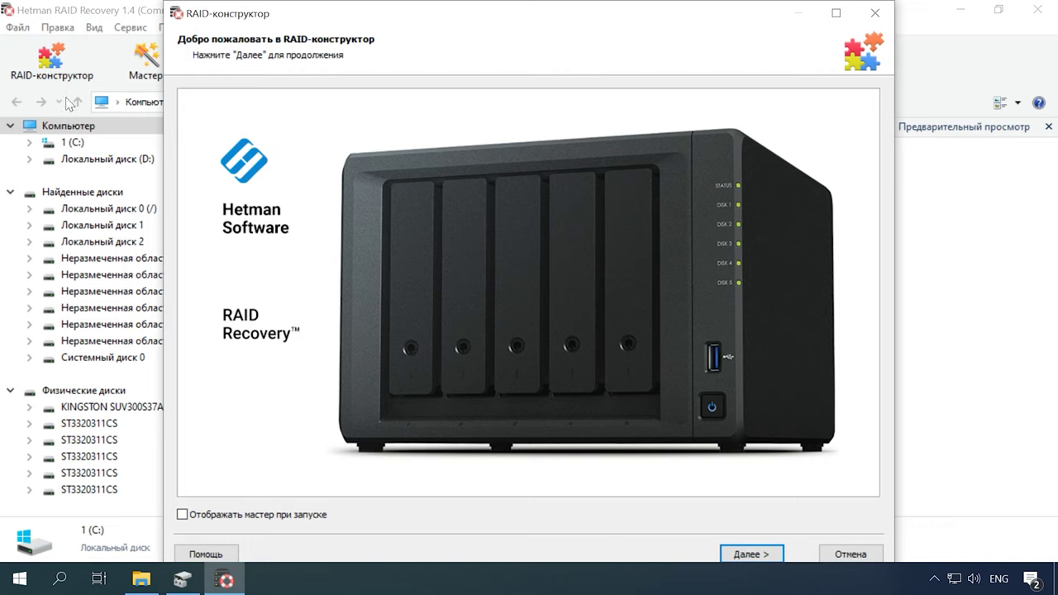
{"action": "left_click", "coordinate": [747, 553]}
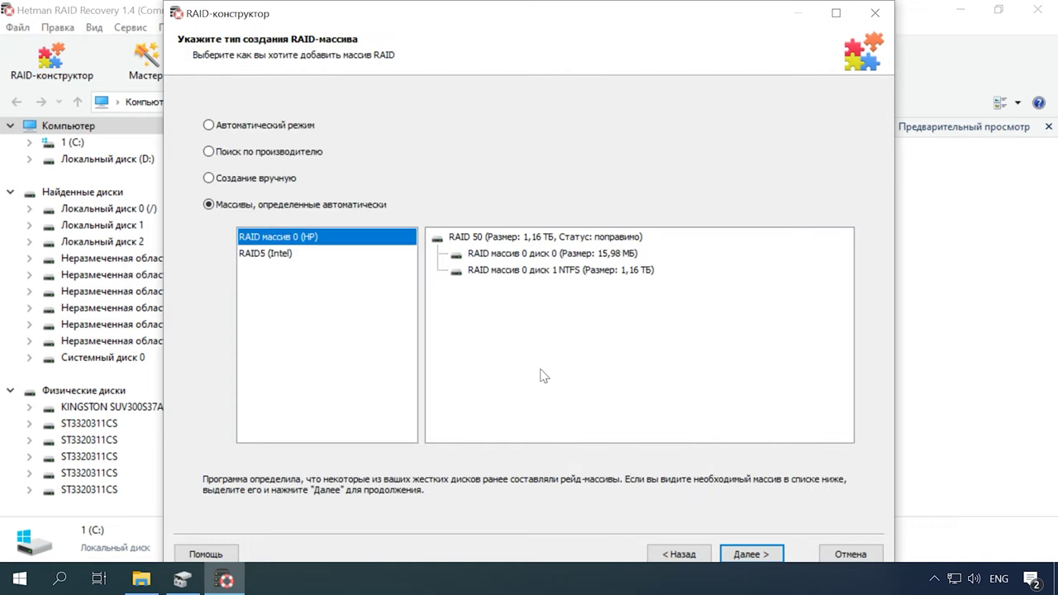
{"action": "left_click", "coordinate": [262, 180]}
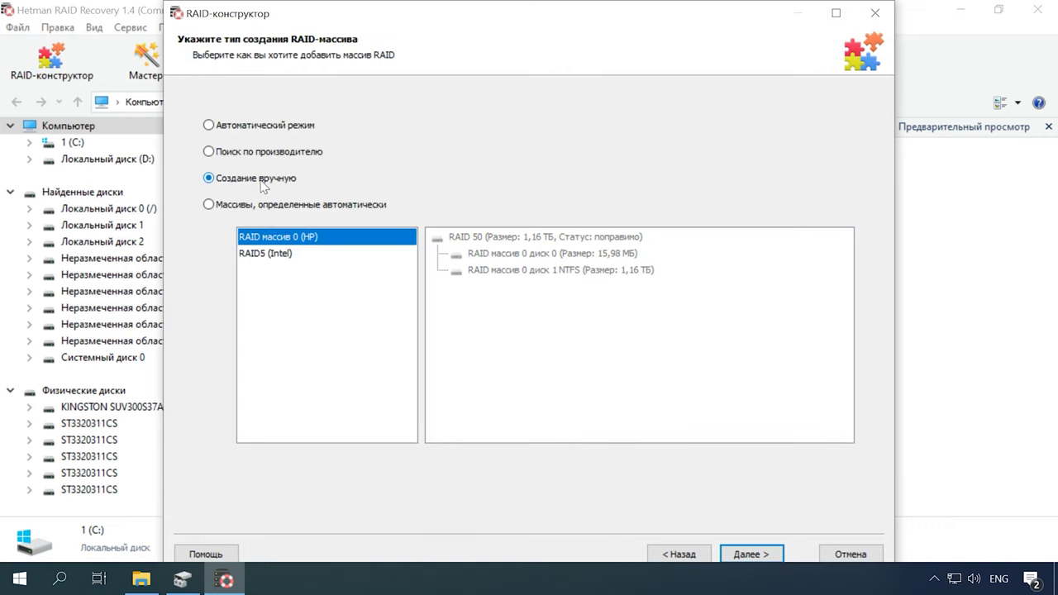
{"action": "left_click", "coordinate": [753, 557]}
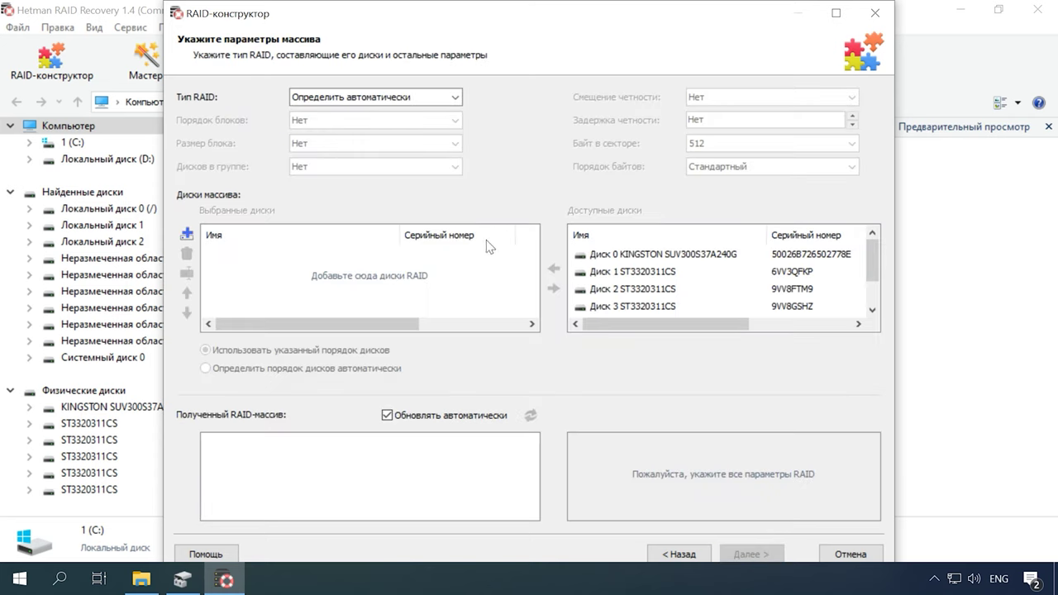
- Set the array's RAID type to RAID 5 (Parity) and its block order to Left Synchronous
{"action": "left_click", "coordinate": [455, 97]}
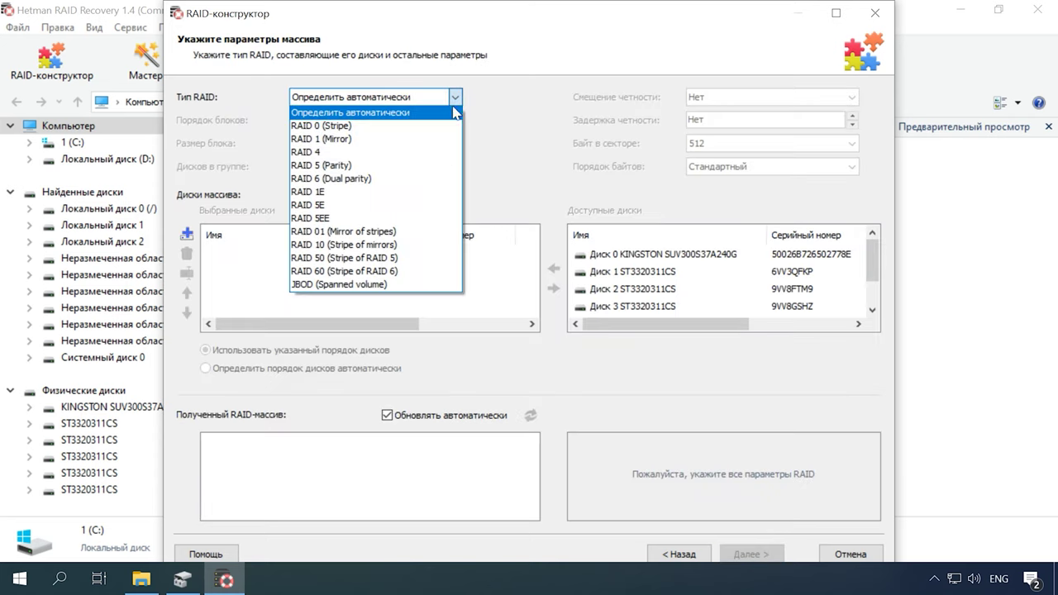
{"action": "left_click", "coordinate": [369, 167]}
{"action": "left_click", "coordinate": [453, 121]}
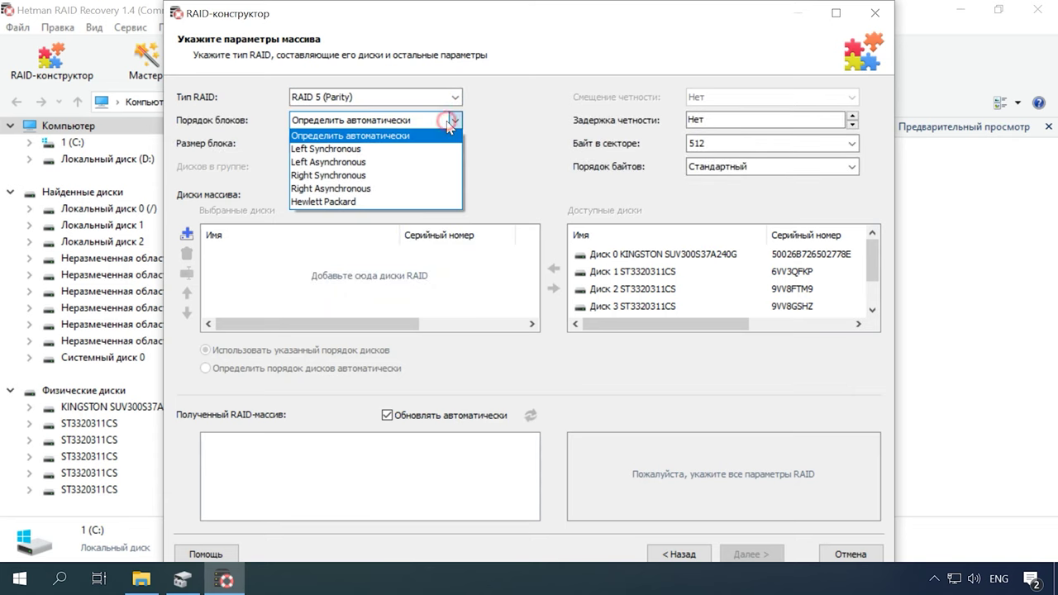
{"action": "left_click", "coordinate": [402, 150]}
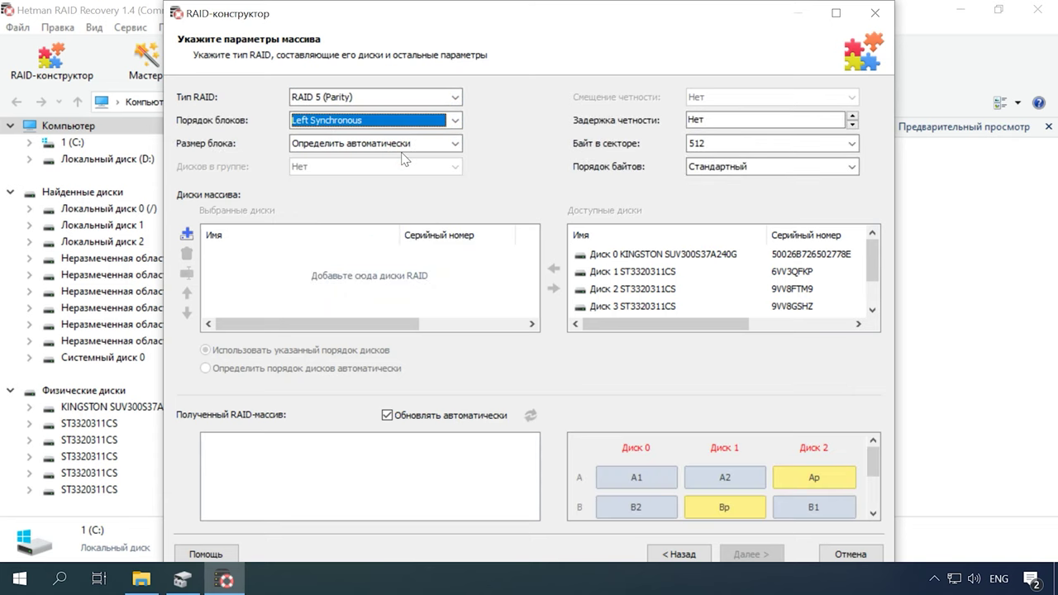
- Add the five ST3320311CS disks (Диск 1 to Диск 5) to the array and set its block size to 128 КБ
{"action": "left_click", "coordinate": [587, 271]}
{"action": "left_click", "coordinate": [553, 269]}
{"action": "left_click", "coordinate": [554, 269]}
{"action": "left_click", "coordinate": [553, 269]}
{"action": "left_click", "coordinate": [554, 269]}
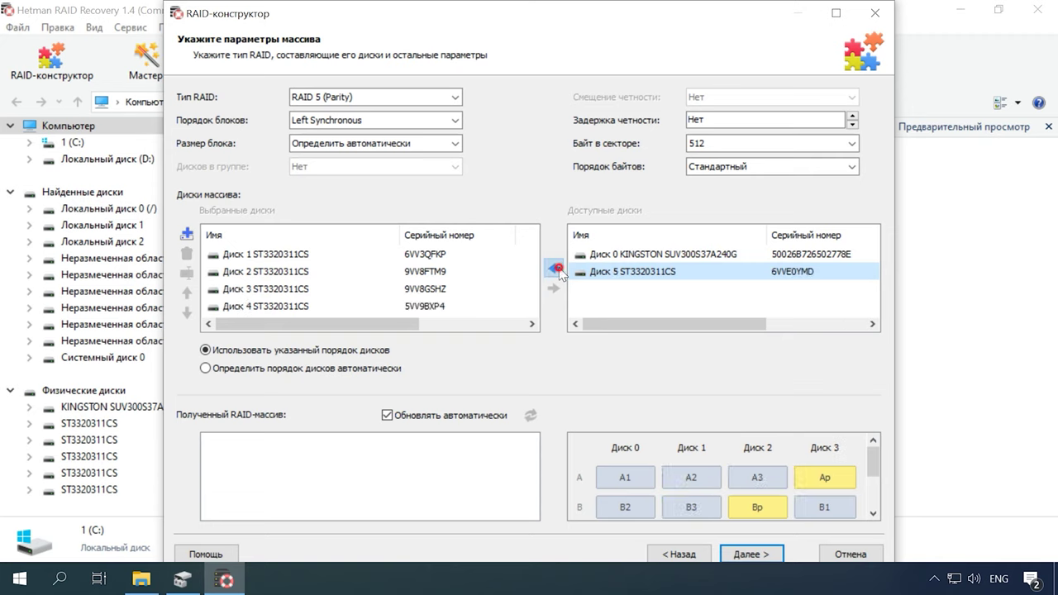
{"action": "left_click", "coordinate": [554, 270]}
{"action": "left_click", "coordinate": [454, 143]}
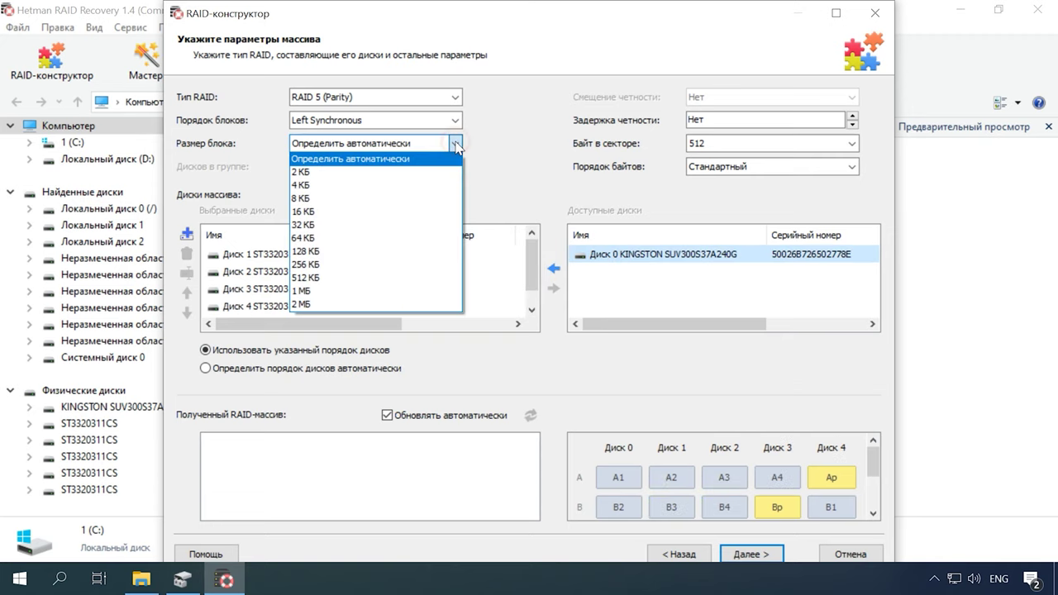
{"action": "left_click", "coordinate": [368, 251]}
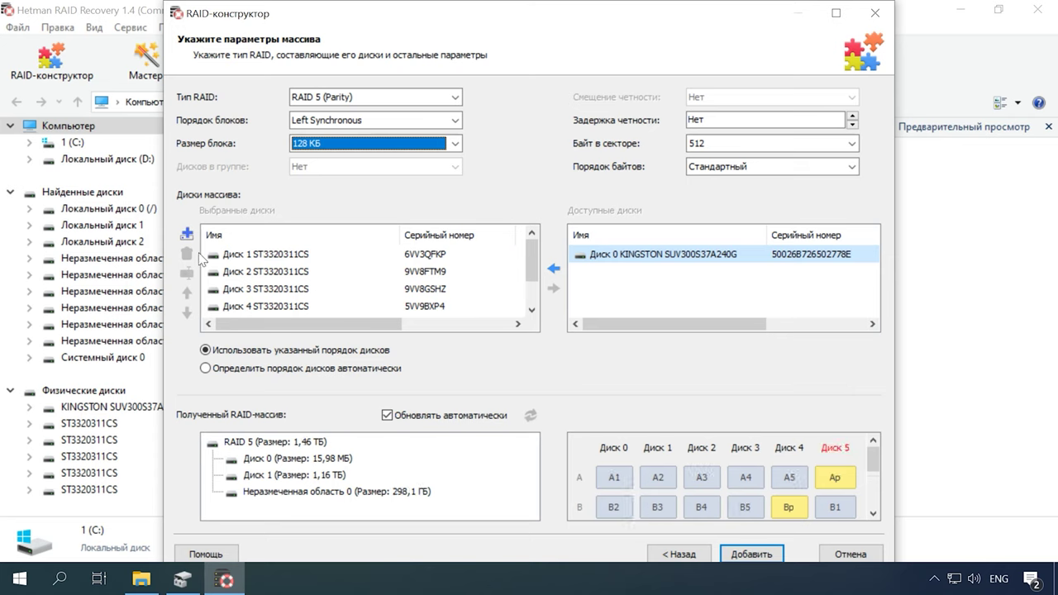
- Remove the empty disk from the selected disks and add the array with Left Asynchronous block order
{"action": "scroll", "coordinate": [248, 289], "scroll_direction": "down", "scroll_amount": 1}
{"action": "left_click", "coordinate": [247, 308]}
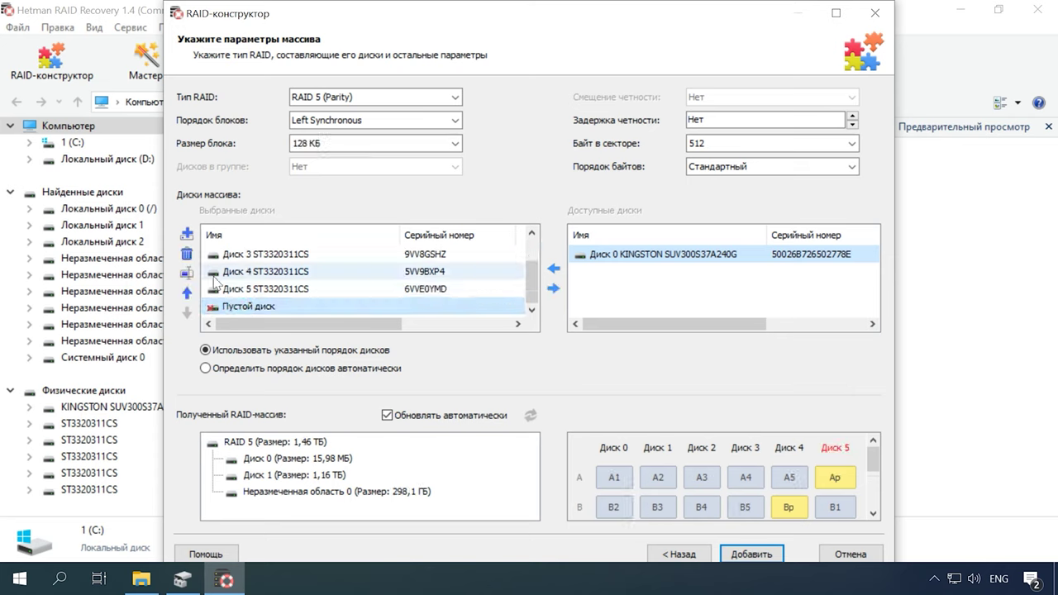
{"action": "left_click", "coordinate": [187, 254]}
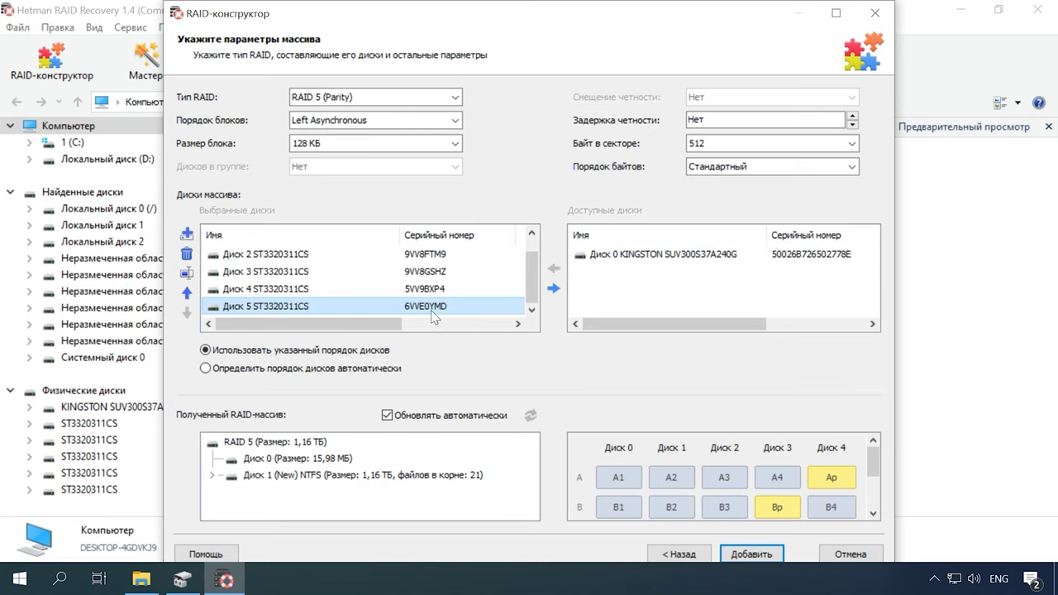
{"action": "left_click", "coordinate": [752, 556]}
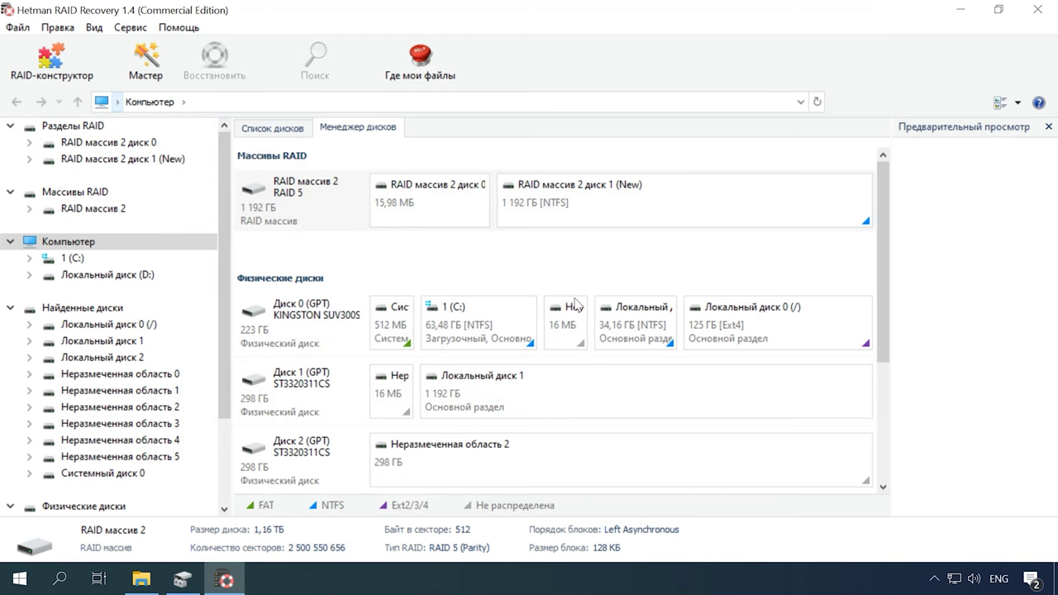
- Open RAID массив 2 диск 1 (New) with a quick scan
{"action": "left_click", "coordinate": [579, 213]}
{"action": "right_click", "coordinate": [613, 213]}
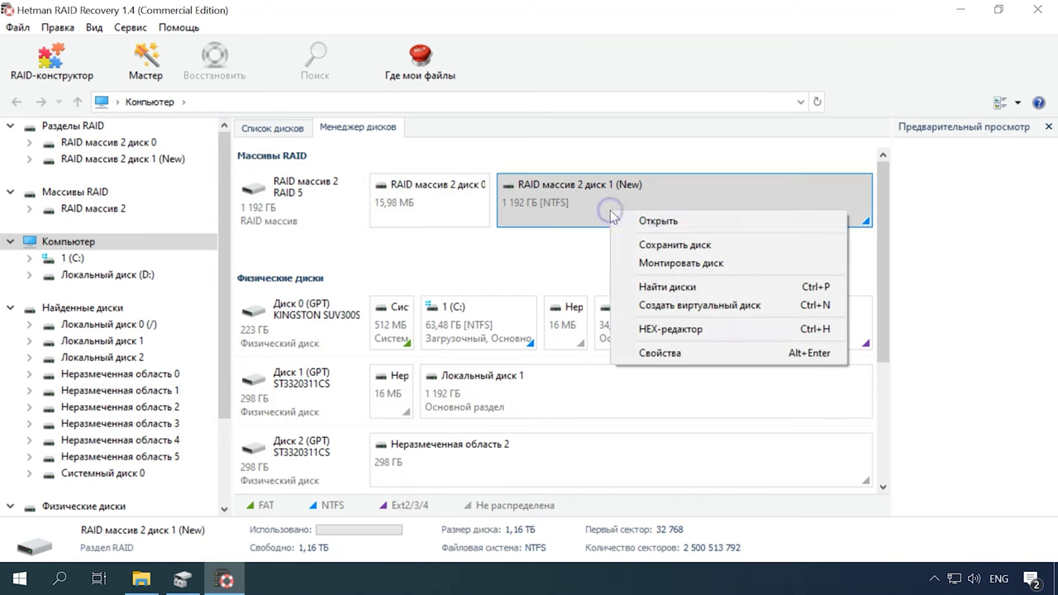
{"action": "left_click", "coordinate": [649, 221]}
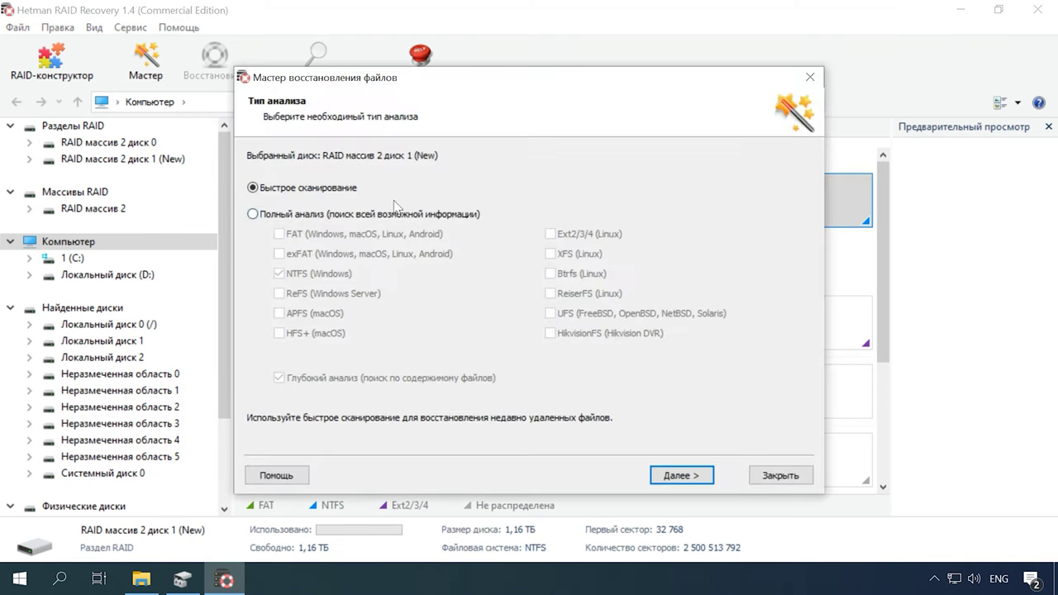
{"action": "left_click", "coordinate": [682, 475]}
{"action": "left_click", "coordinate": [682, 475]}
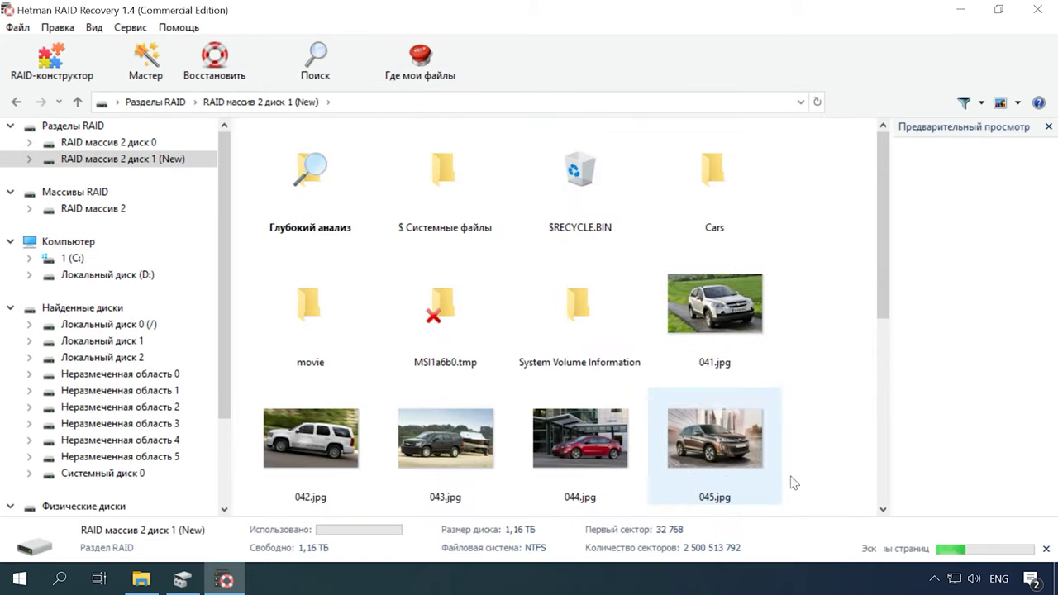
- Recover 046.jpg, 047.jpg, 048.jpg and Baton Twirling - 31236.mp4 to C:\Восстановленные файлы\ on the hard disk
{"action": "scroll", "coordinate": [836, 484], "scroll_direction": "down", "scroll_amount": 5}
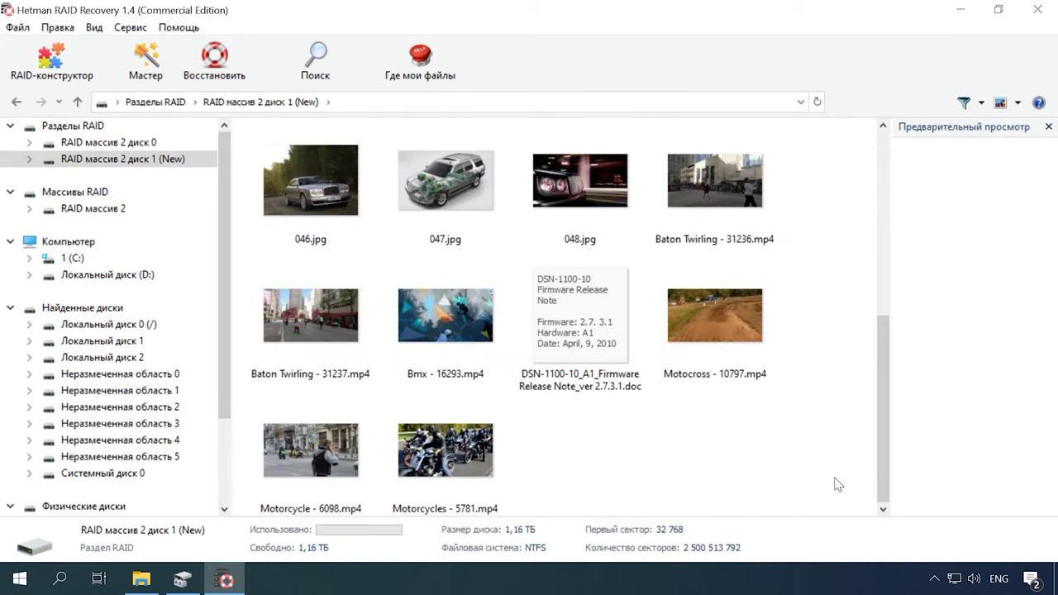
{"action": "left_click_drag", "start_coordinate": [836, 232], "coordinate": [248, 136]}
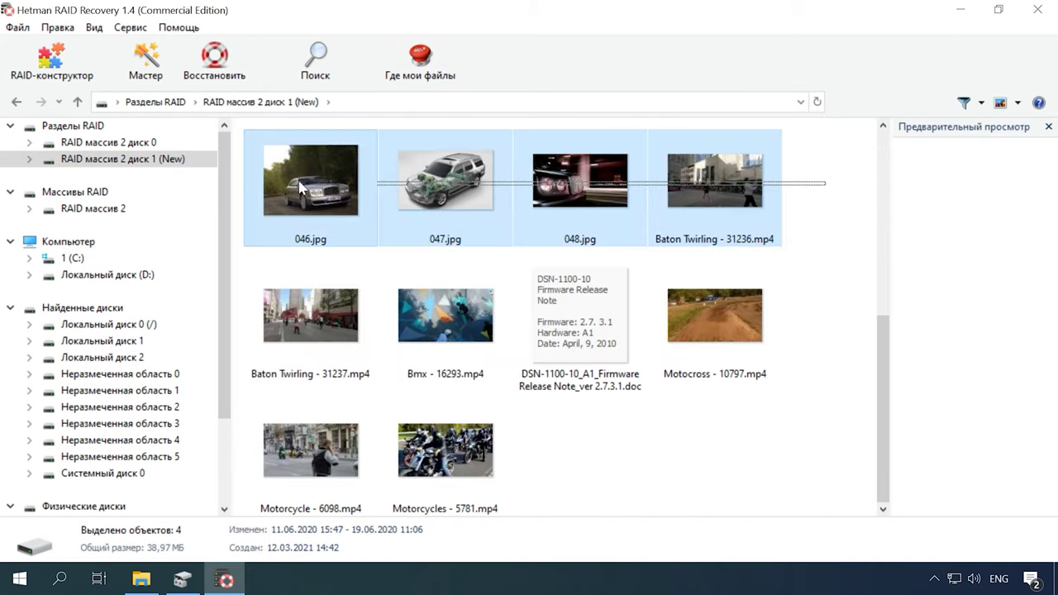
{"action": "left_click", "coordinate": [214, 60]}
{"action": "left_click", "coordinate": [682, 476]}
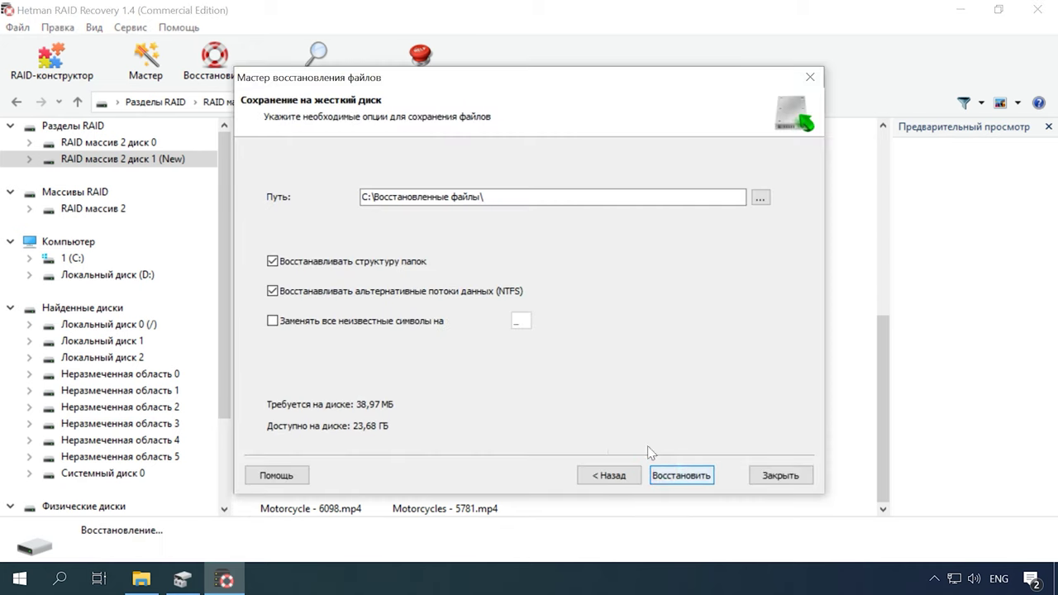
{"action": "left_click", "coordinate": [680, 474]}
{"action": "left_click", "coordinate": [682, 475]}
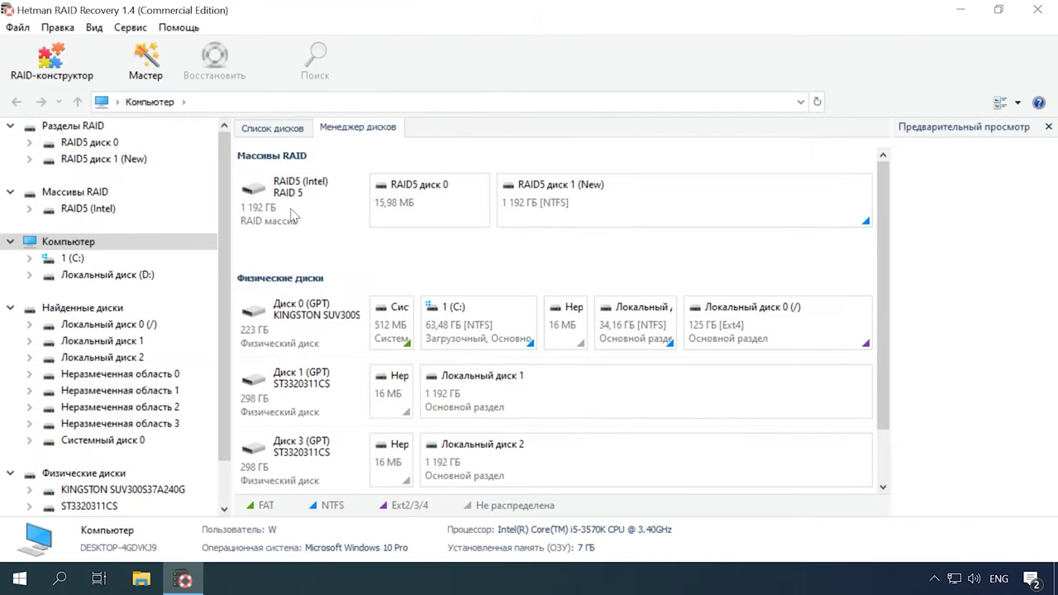
- Examine the RAID properties of the RAID5 (Intel) array, including its parameters and member disks, and close them without changes
{"action": "left_click", "coordinate": [298, 213]}
{"action": "right_click", "coordinate": [314, 213]}
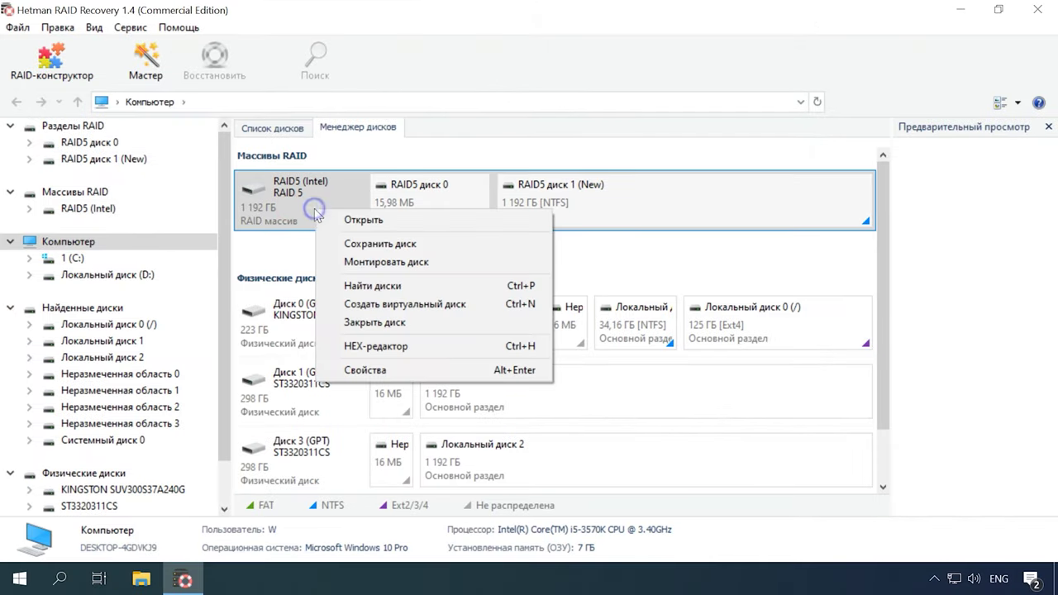
{"action": "left_click", "coordinate": [369, 369]}
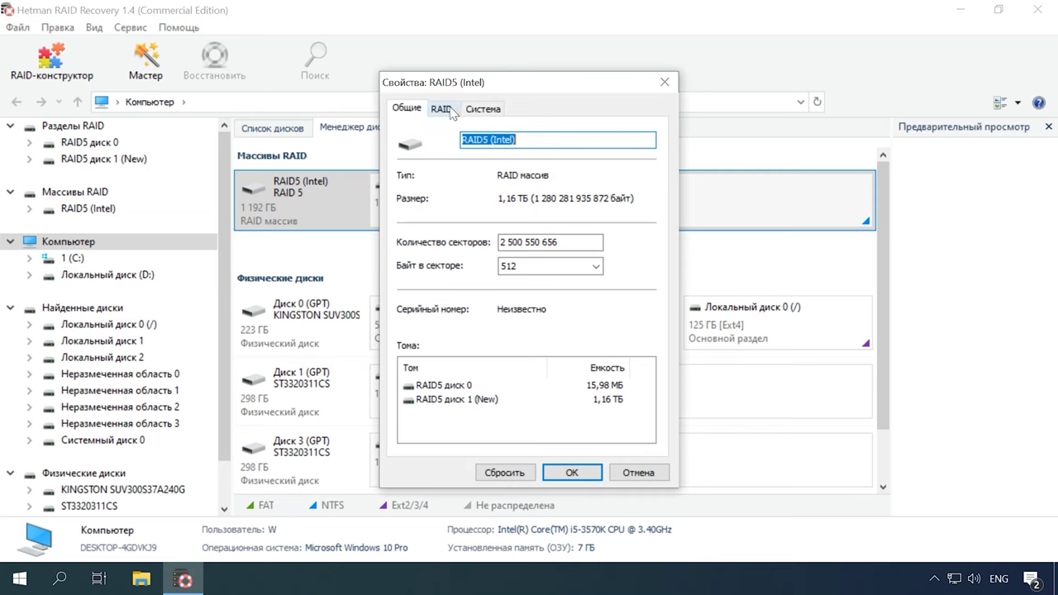
{"action": "left_click", "coordinate": [450, 111]}
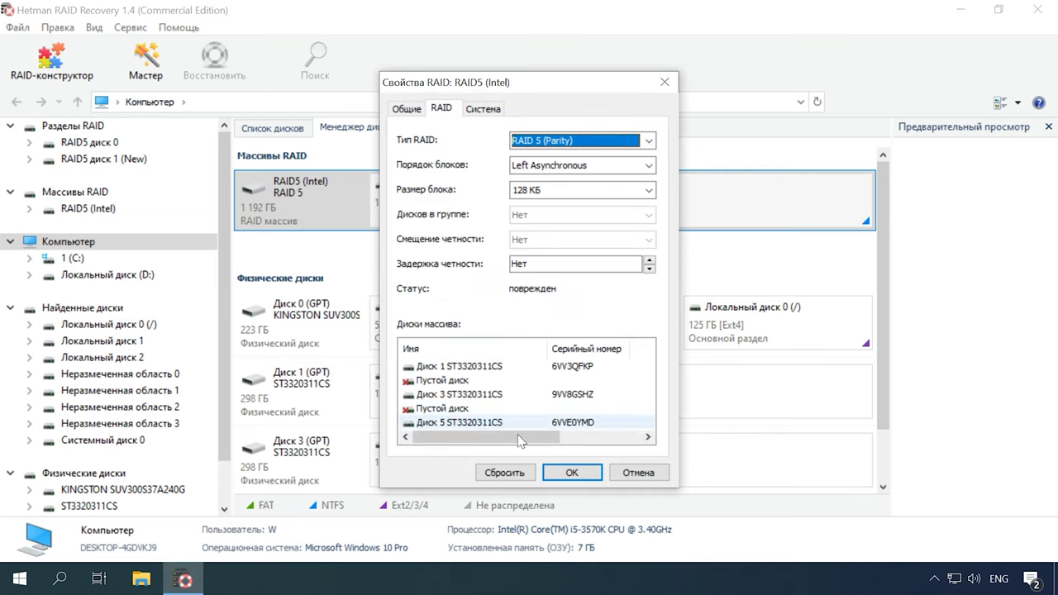
{"action": "left_click", "coordinate": [653, 474]}
- Open the RAID5 диск 1 (New) partition with a quick scan
{"action": "right_click", "coordinate": [614, 196]}
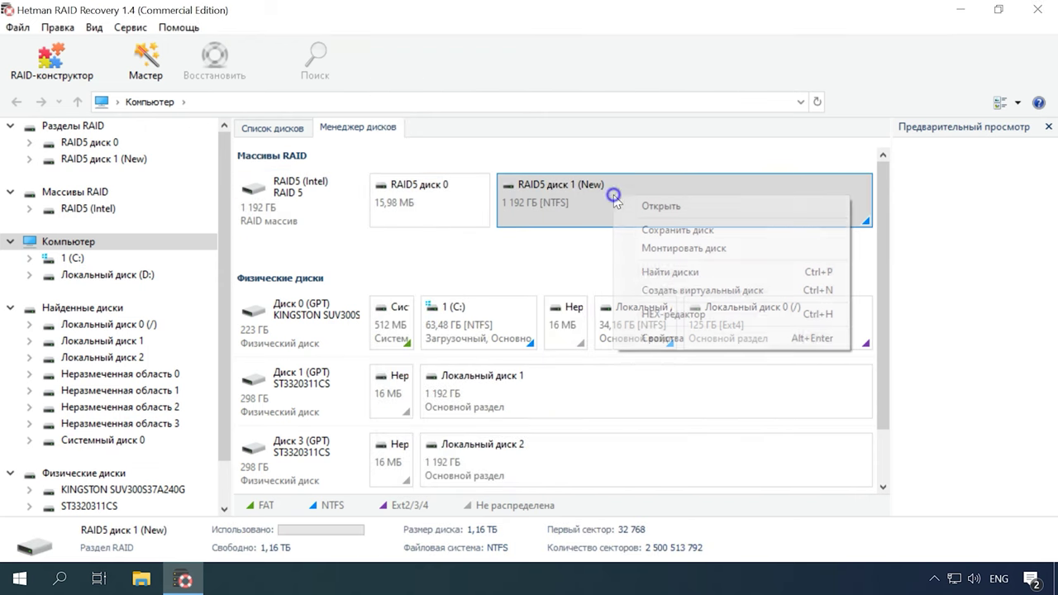
{"action": "left_click", "coordinate": [660, 207]}
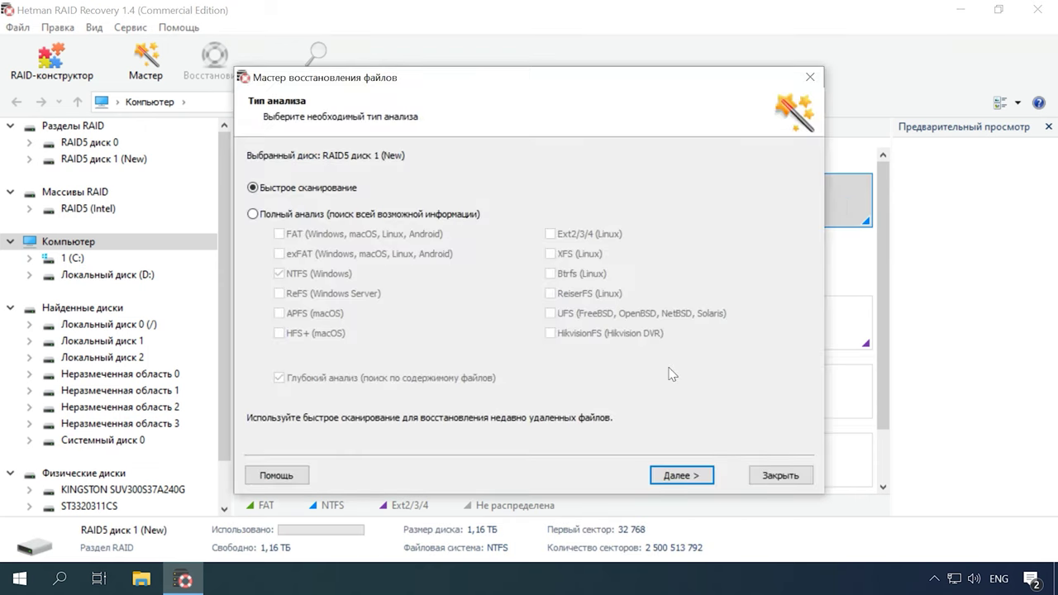
{"action": "left_click", "coordinate": [684, 476]}
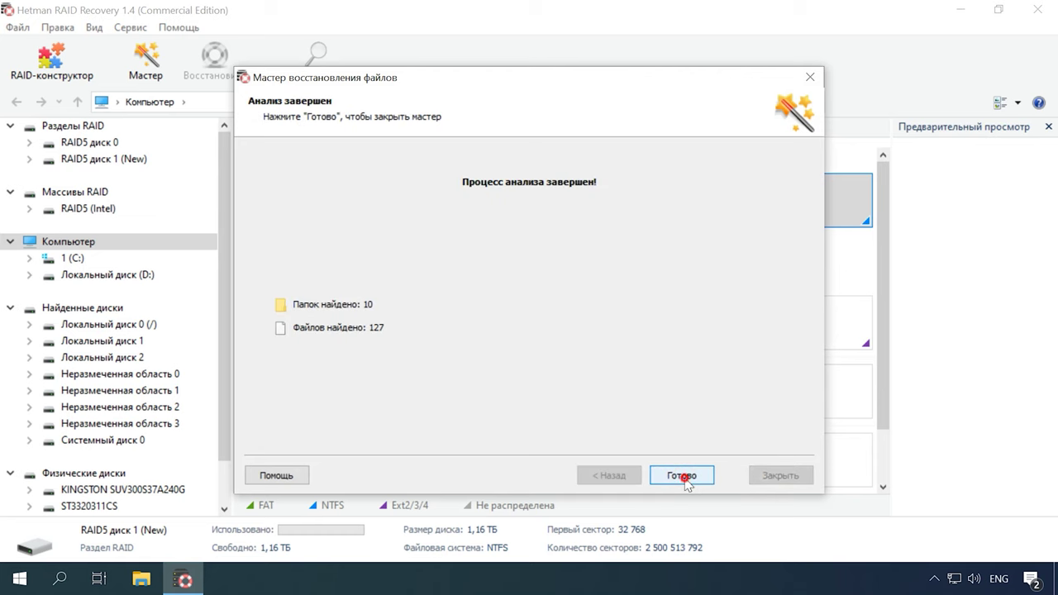
{"action": "left_click", "coordinate": [682, 477]}
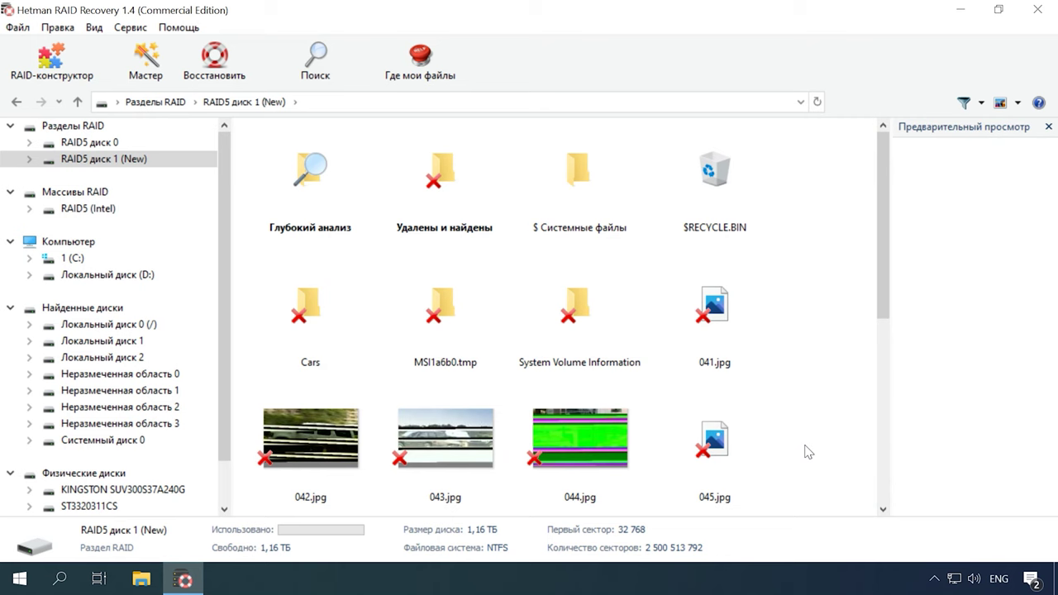
- Look through the partition's found files and preview 048.jpg and Baton Twirling - 31236.mp4
{"action": "scroll", "coordinate": [807, 451], "scroll_direction": "down", "scroll_amount": 5}
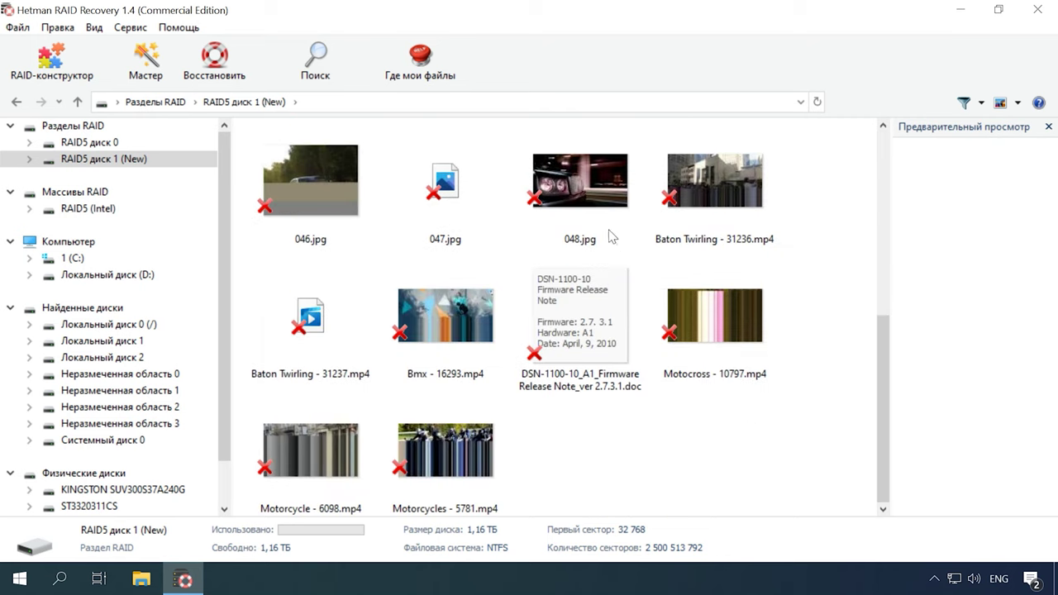
{"action": "left_click", "coordinate": [595, 203]}
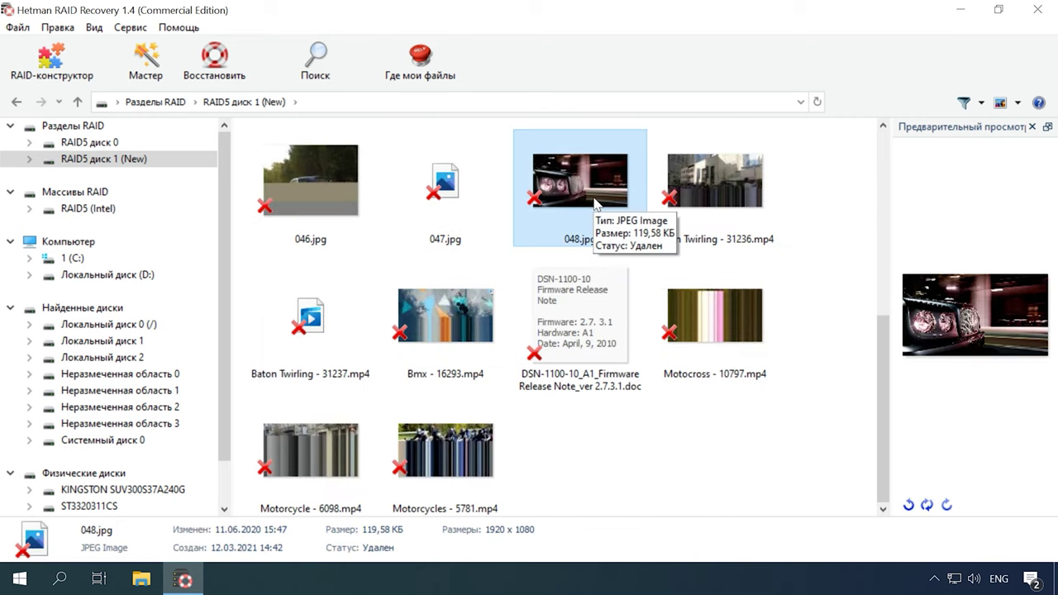
{"action": "left_click", "coordinate": [722, 192]}
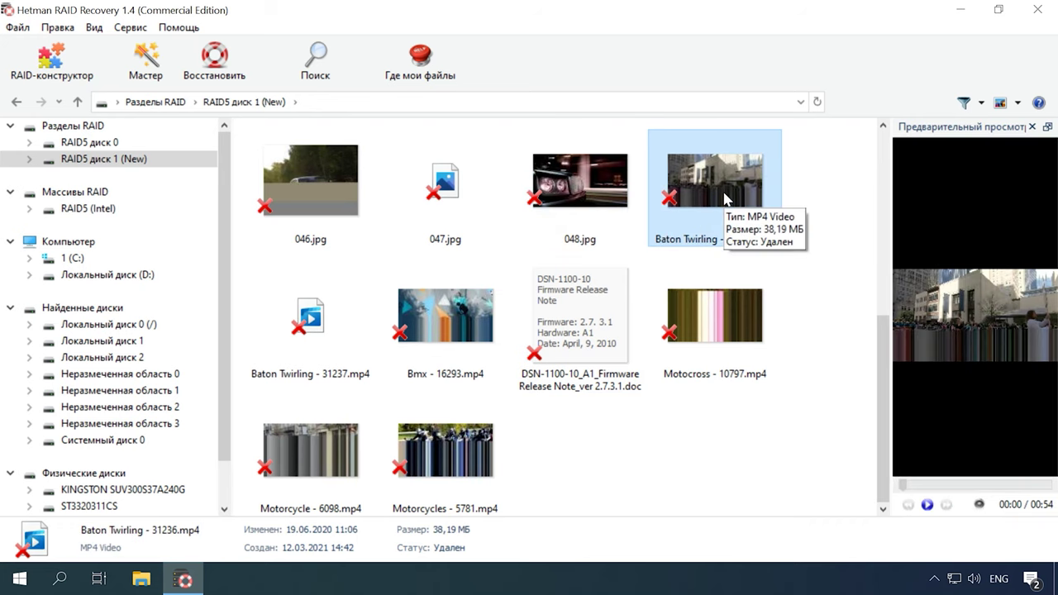